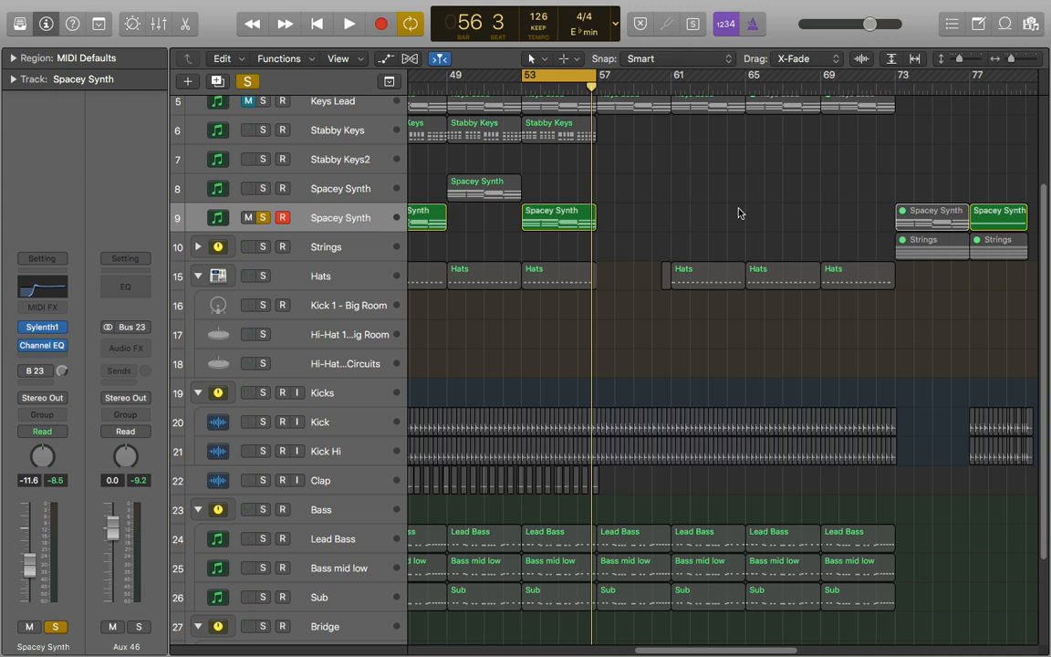
Insert the Tremolo modulation plug-in after the Channel EQ on the Spacey Synth track and reposition its window over the arrangement
click(45, 356)
mouse_move(64, 547)
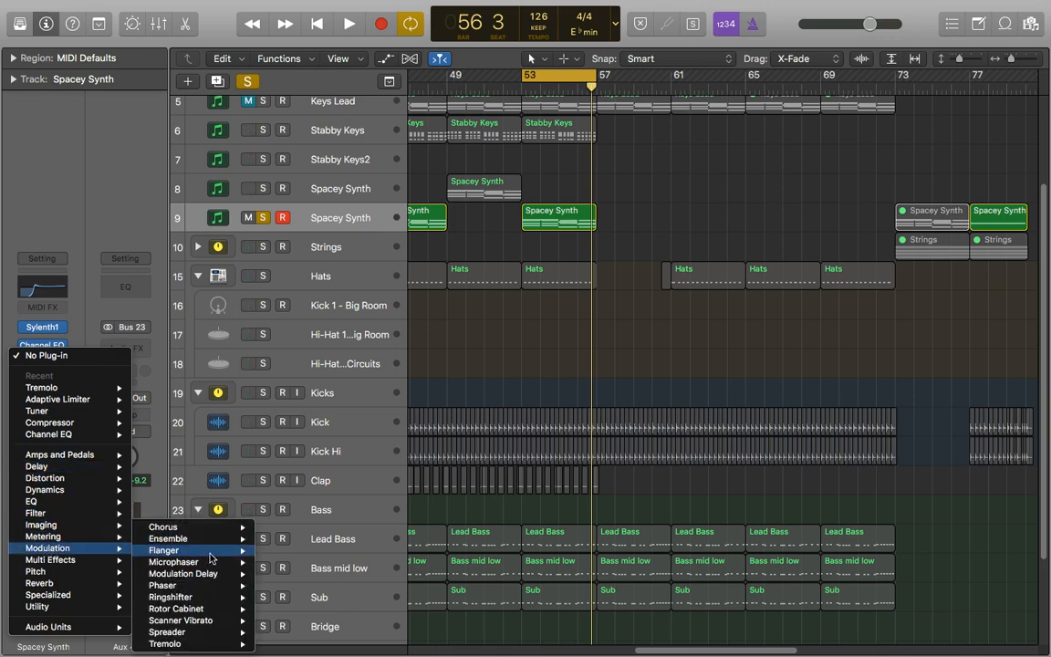
mouse_move(200, 641)
click(290, 643)
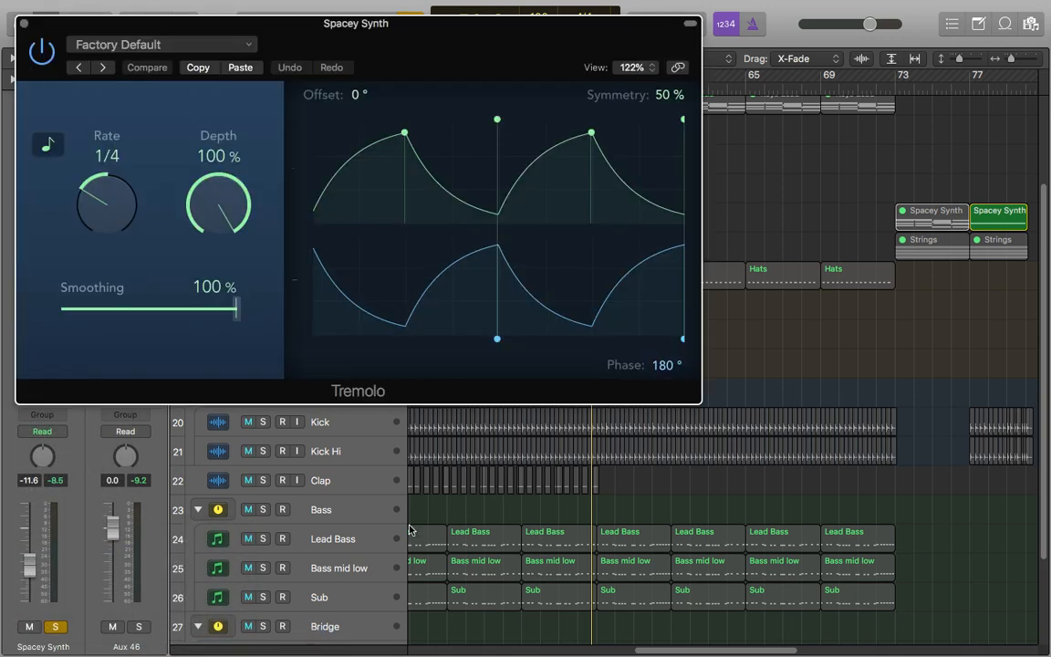
drag(387, 26, 559, 100)
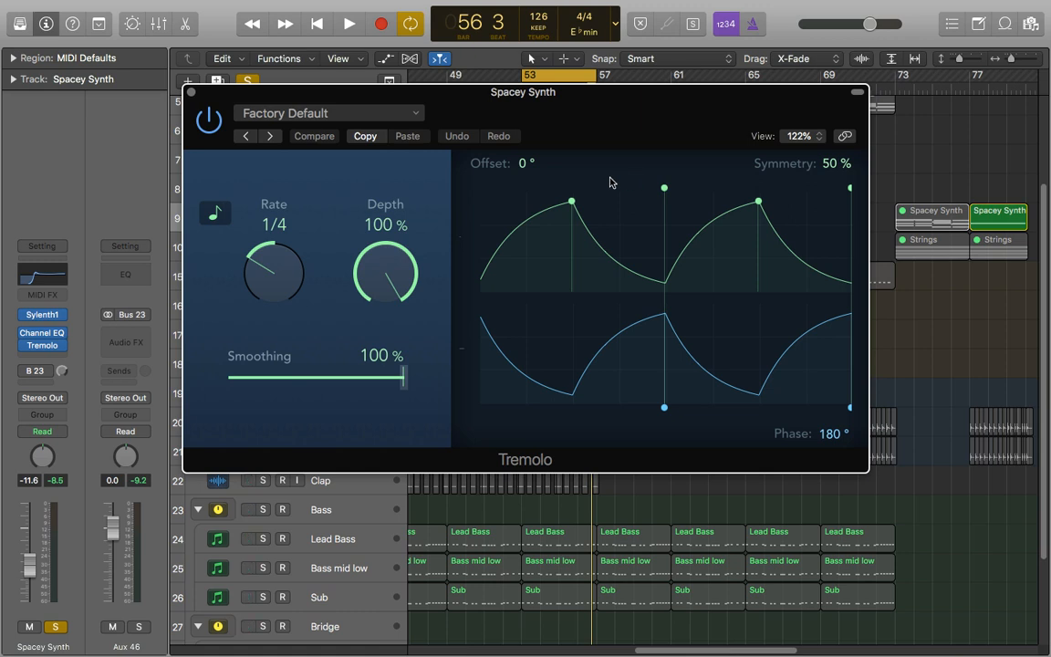
Play the looped section while switching the Tremolo between bypassed and active to compare the sound
click(208, 119)
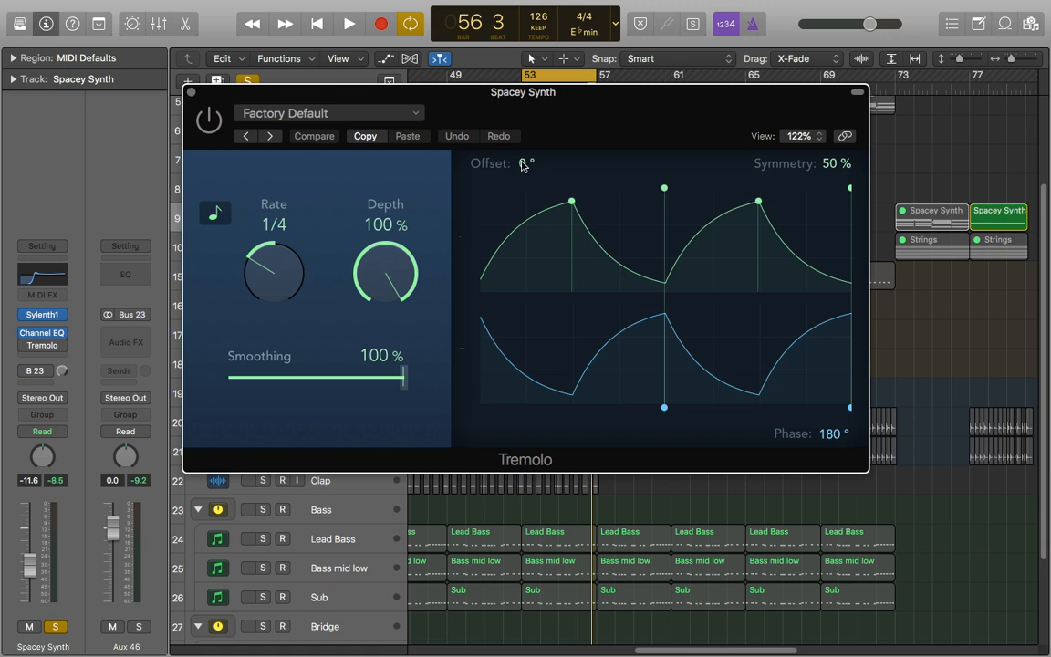
key(space)
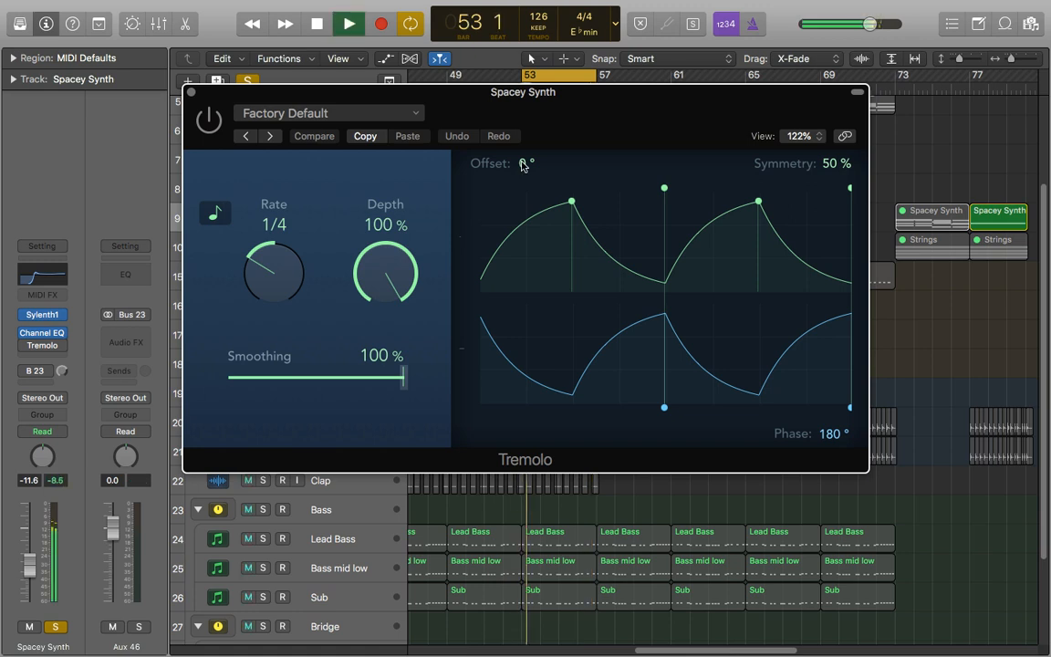
click(209, 119)
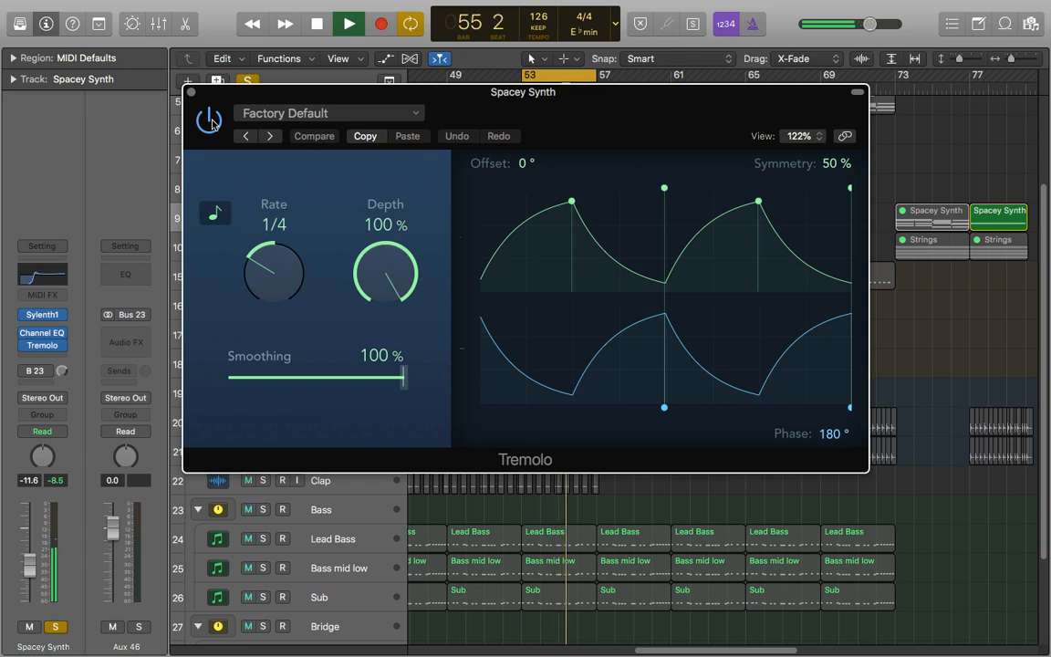
click(210, 120)
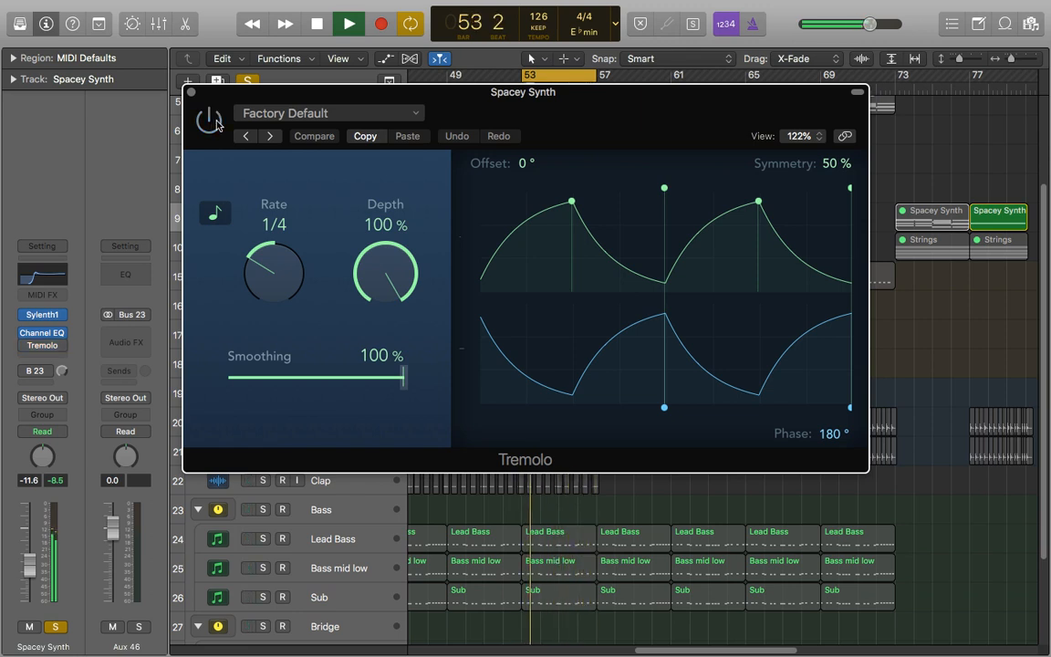
key(space)
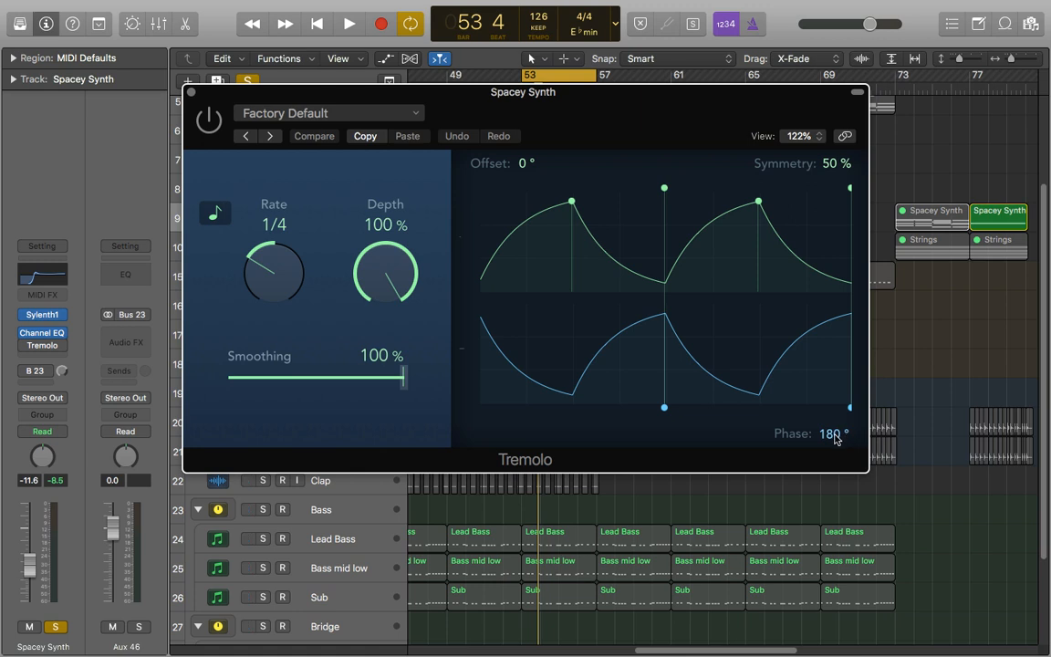
Set the Tremolo phase to 0° and audition the loop with the effect bypassed and active
drag(834, 439, 846, 621)
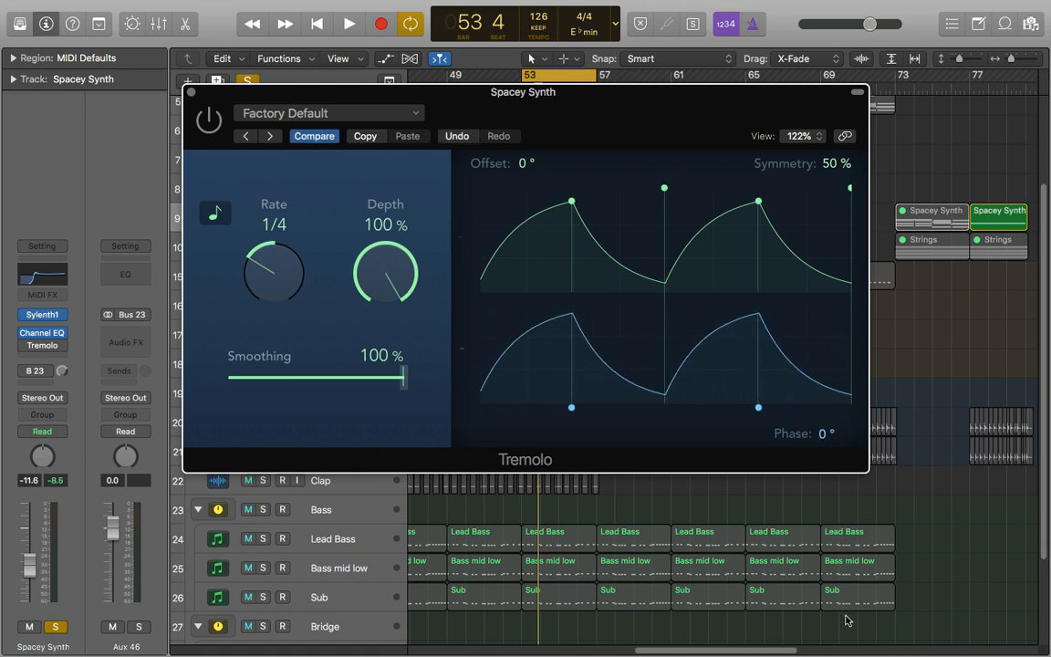
key(space)
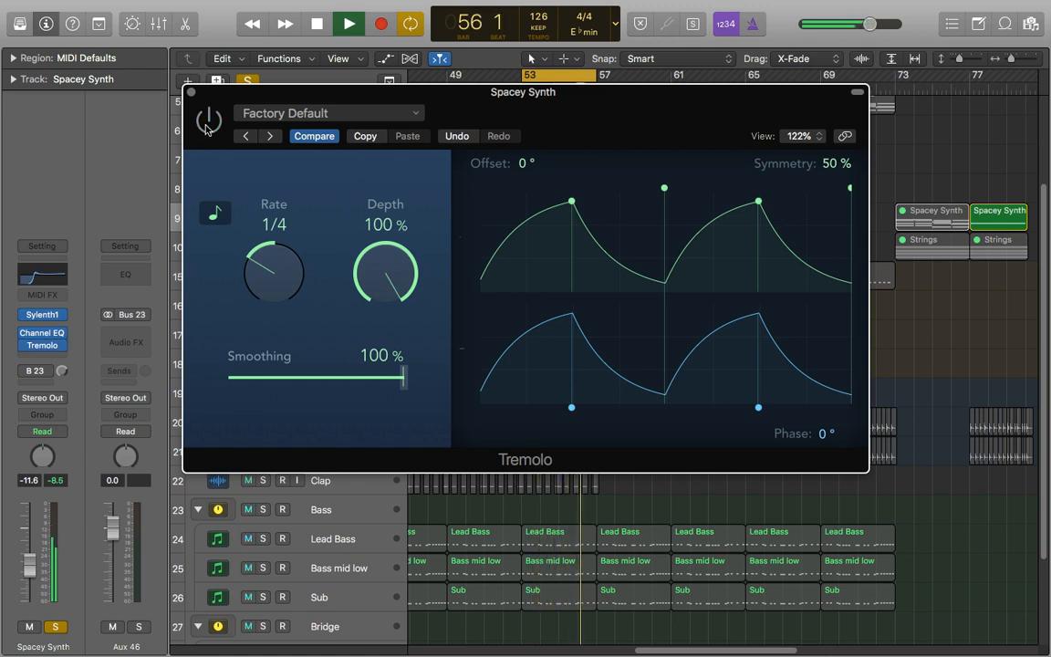
key(space)
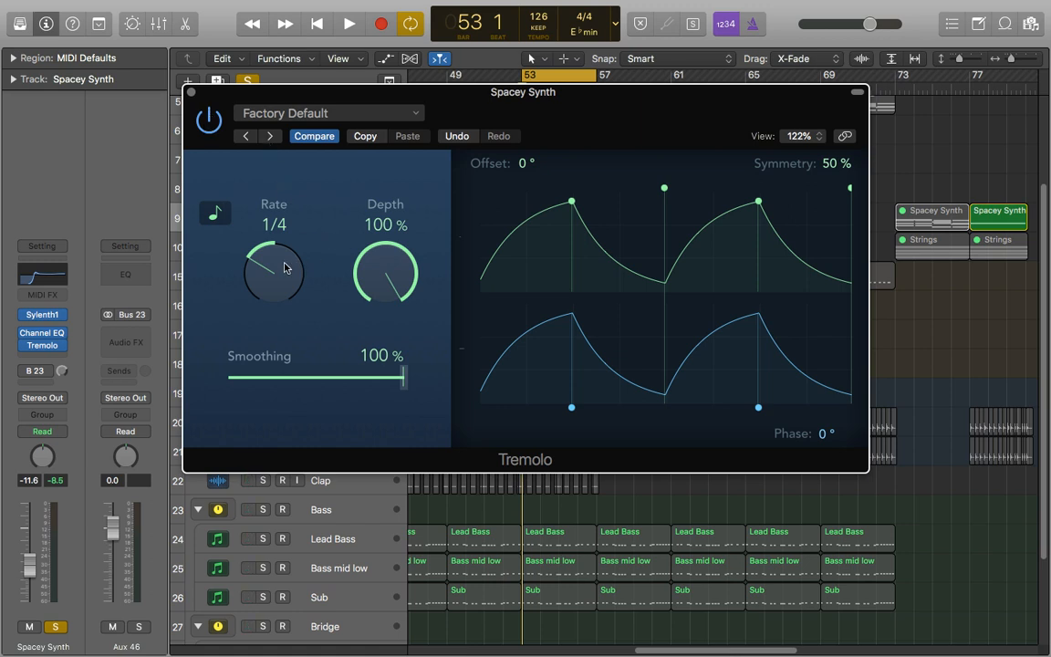
Play the loop while slowing the tempo-synced Tremolo rate to 1/1t
key(space)
mouse_move(279, 273)
mouse_down()
mouse_move(283, 255)
mouse_move(292, 305)
mouse_move(277, 292)
mouse_up()
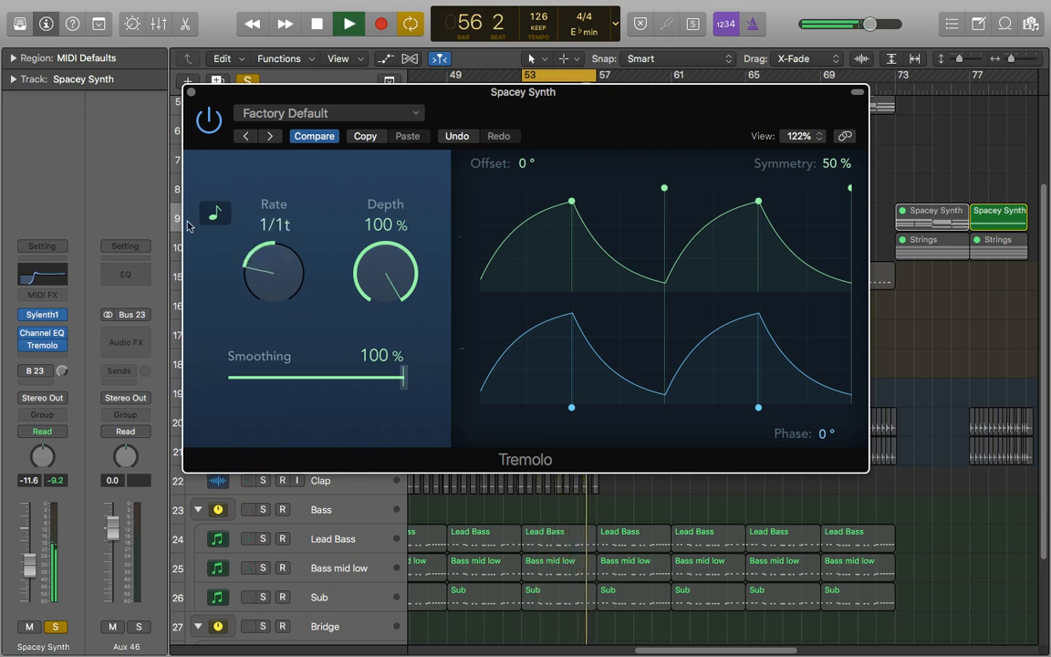
key(space)
Audition the Tremolo rate unsynced from the tempo, and return it to a tempo-synced 1/4
click(215, 219)
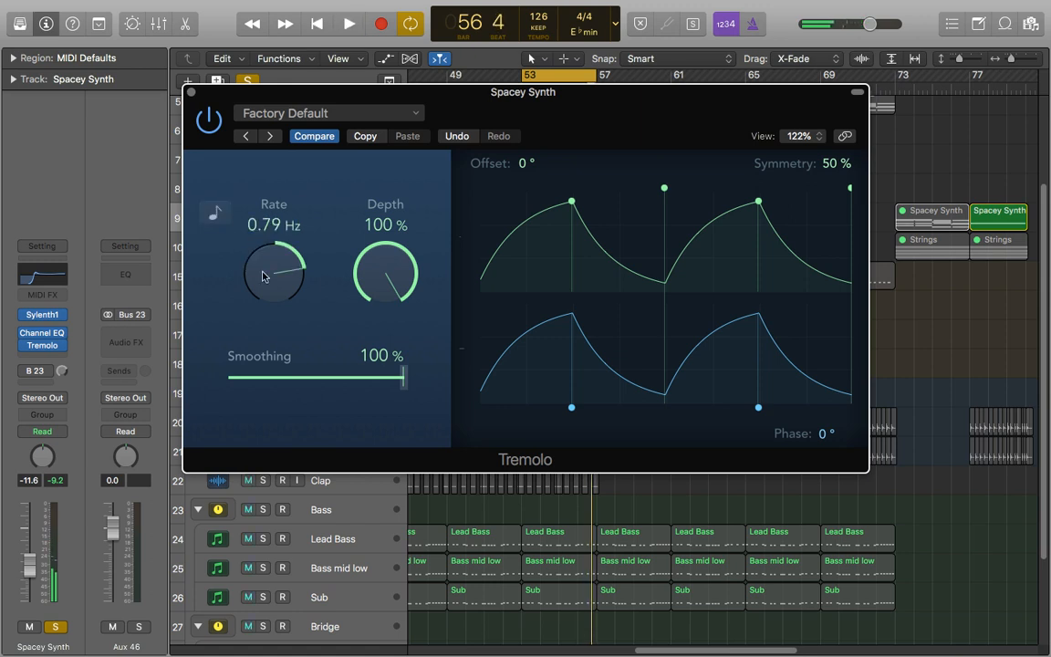
key(space)
drag(279, 274, 292, 382)
click(216, 213)
key(space)
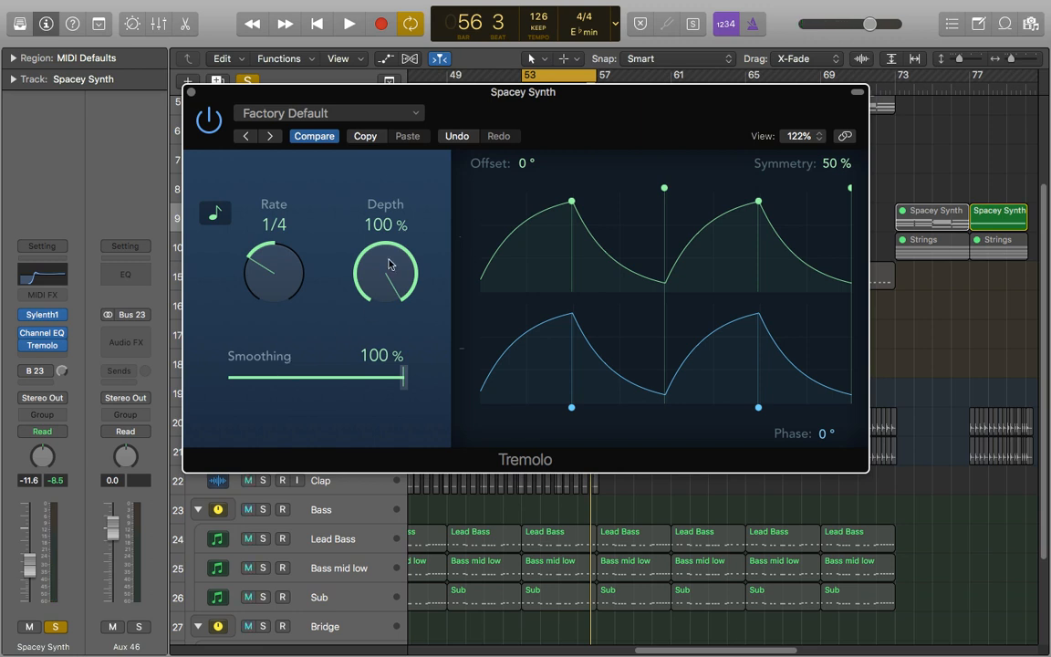
Audition different Tremolo depths while the loop plays, and leave the depth at 100%
key(space)
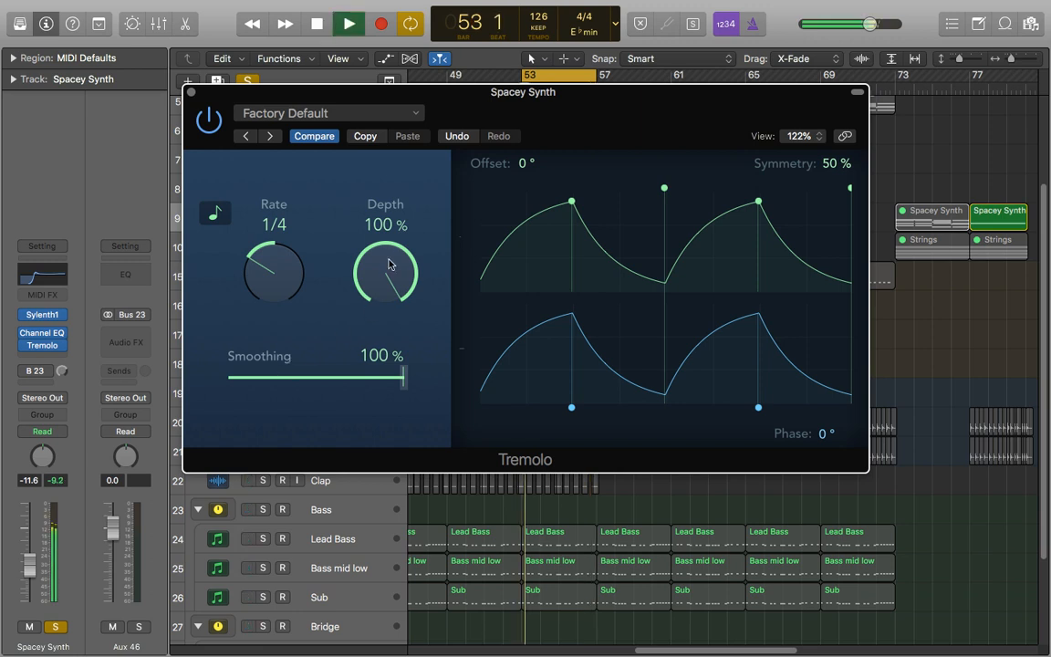
mouse_move(389, 265)
mouse_down()
mouse_move(374, 418)
mouse_move(390, 500)
mouse_move(368, 357)
mouse_move(373, 265)
mouse_up()
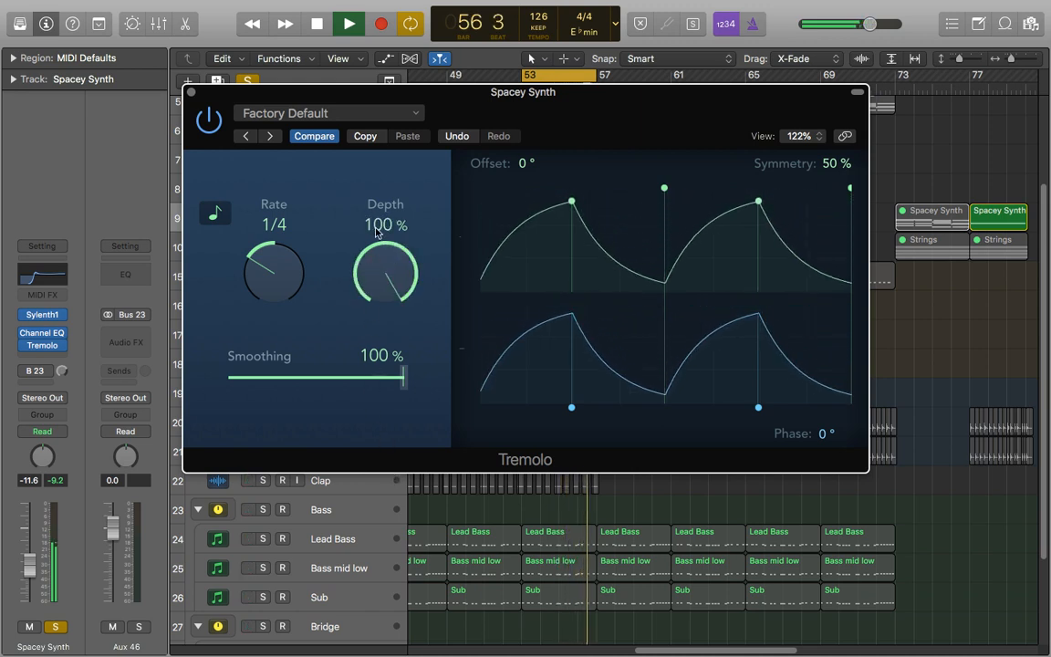
key(space)
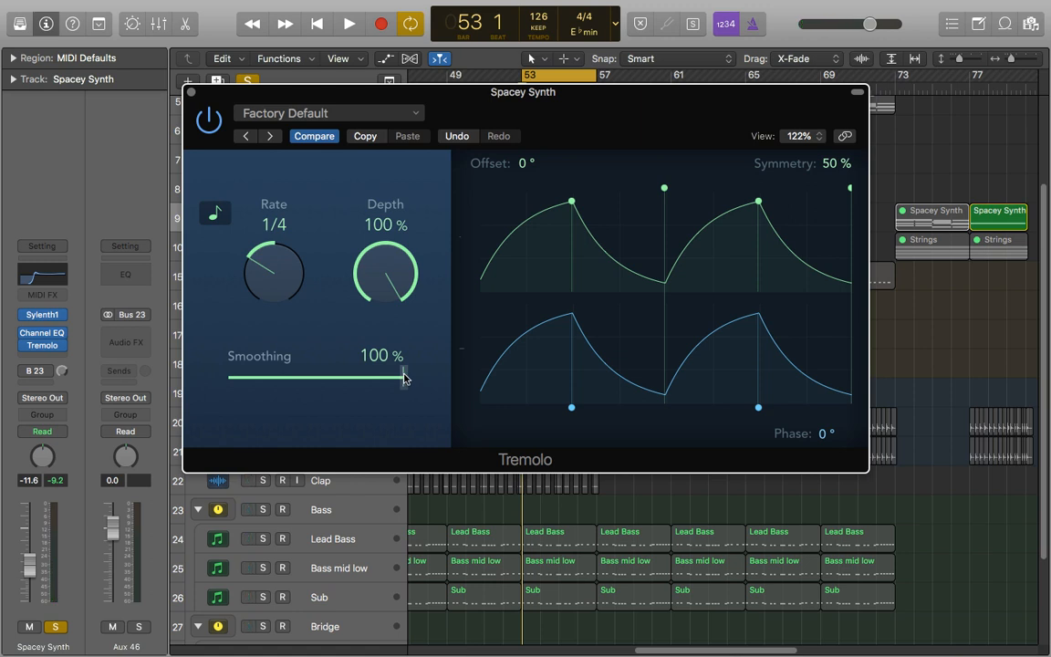
Audition the Tremolo smoothing at 0% during playback, compare the 0% and 100% waveforms, and leave smoothing at 100%
key(space)
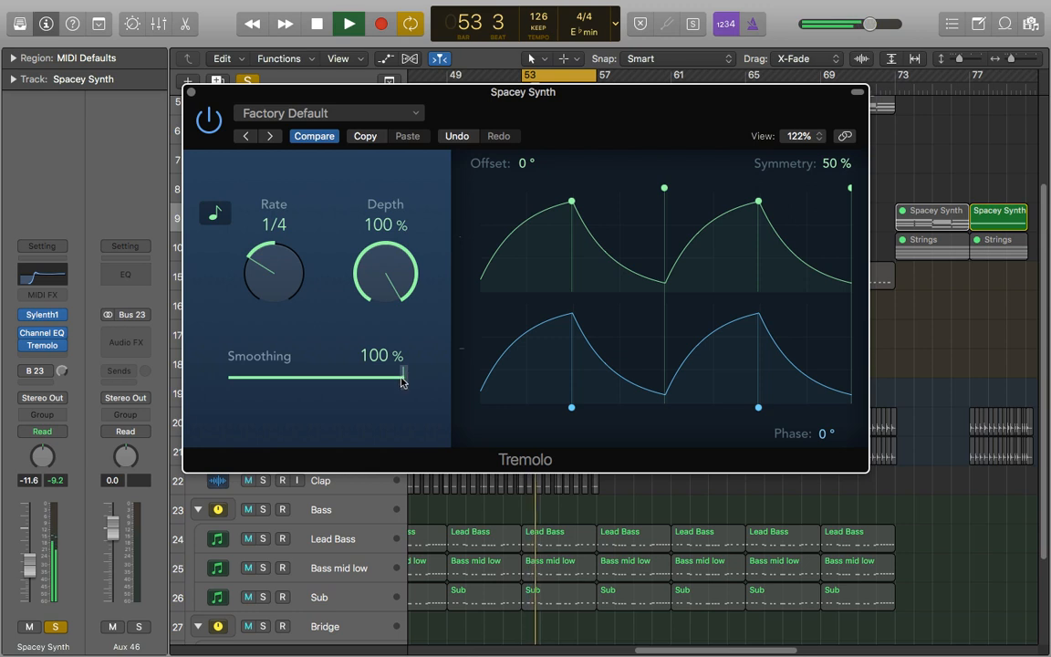
drag(403, 384, 226, 384)
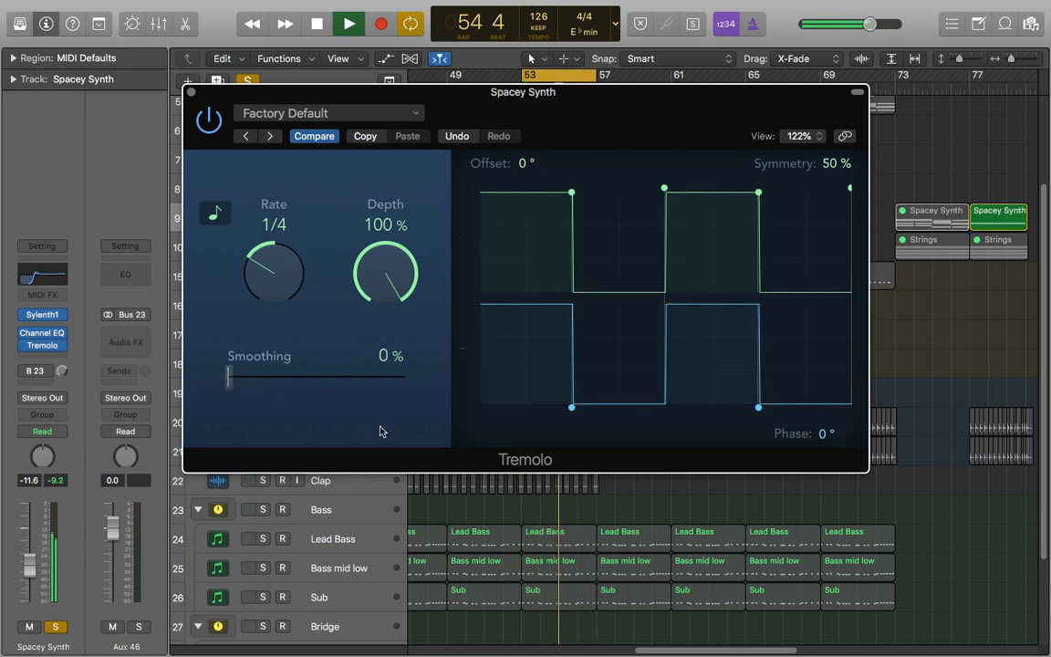
key(space)
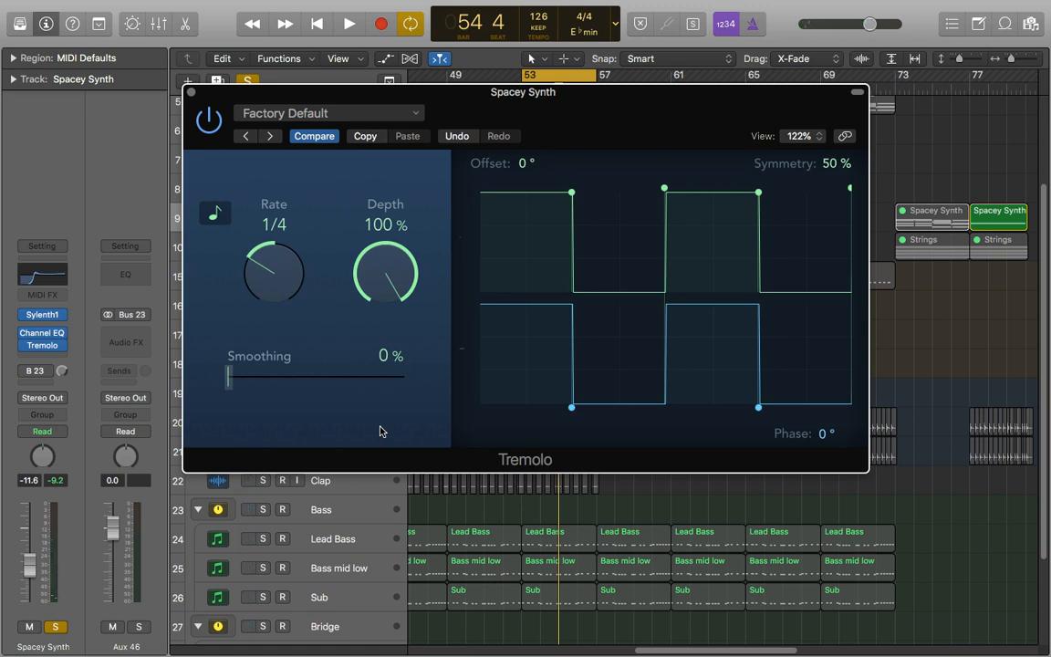
drag(229, 379, 412, 380)
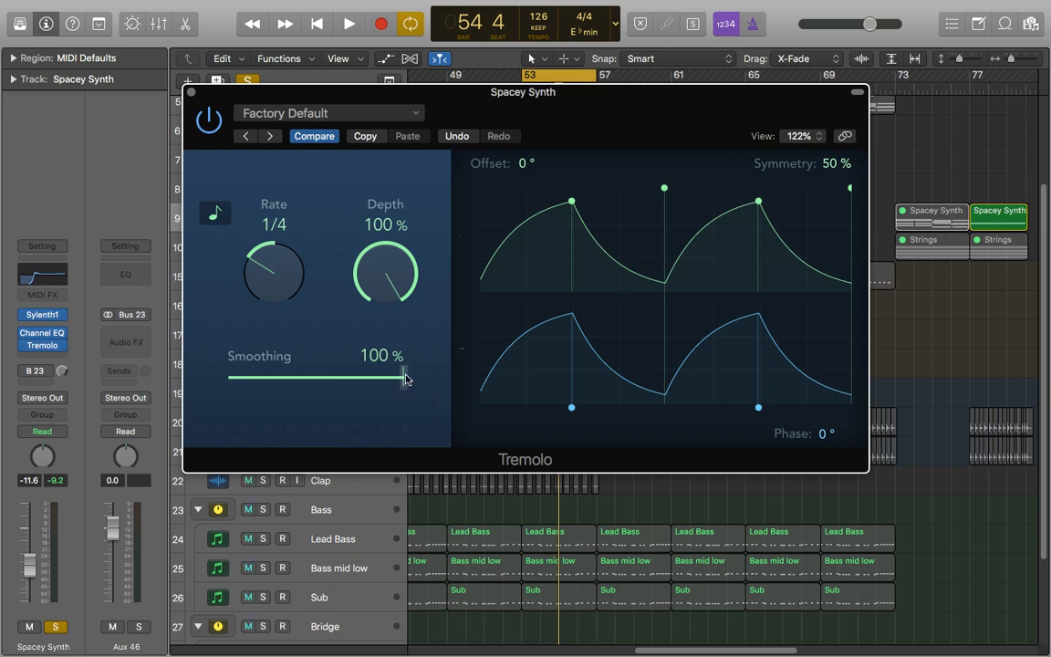
drag(406, 380, 169, 361)
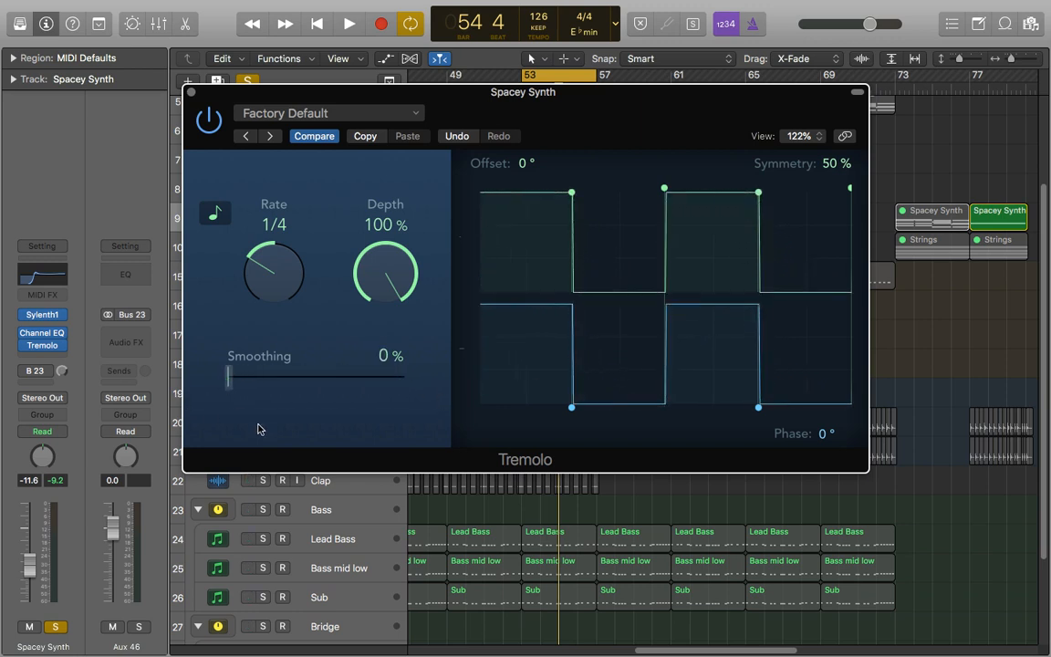
drag(229, 382, 407, 391)
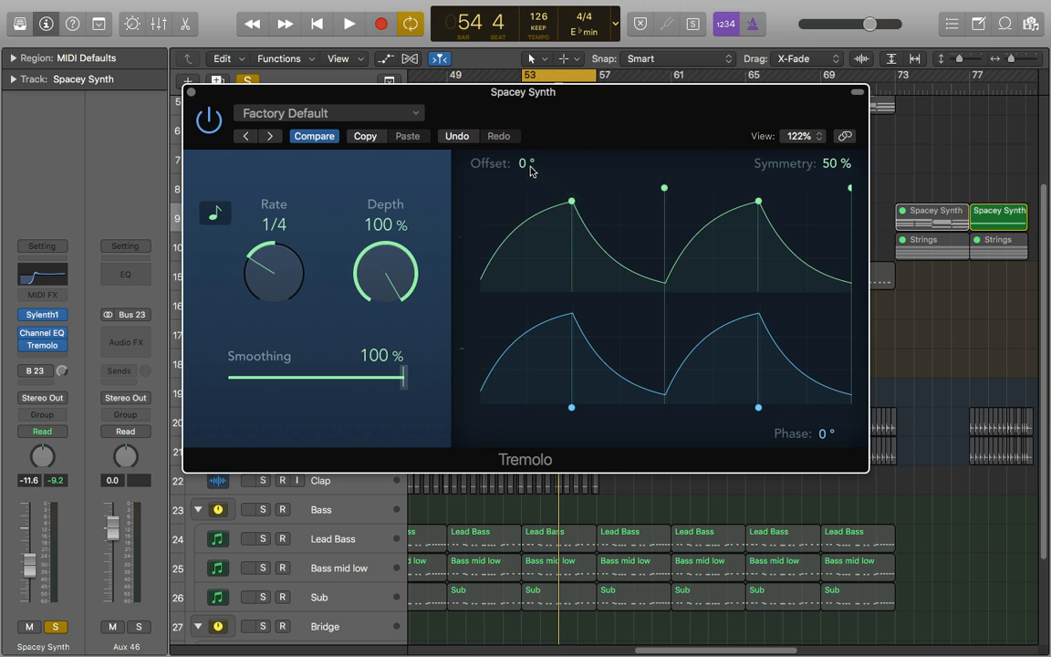
Set the Tremolo offset to 20° and play the loop to hear it
drag(524, 167, 524, 146)
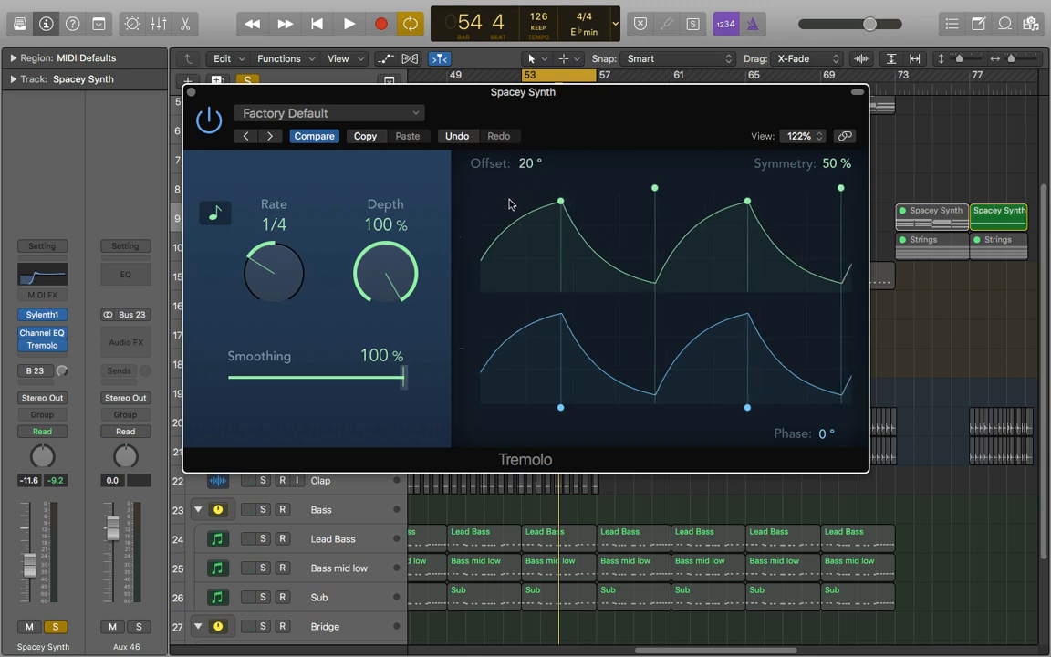
key(space)
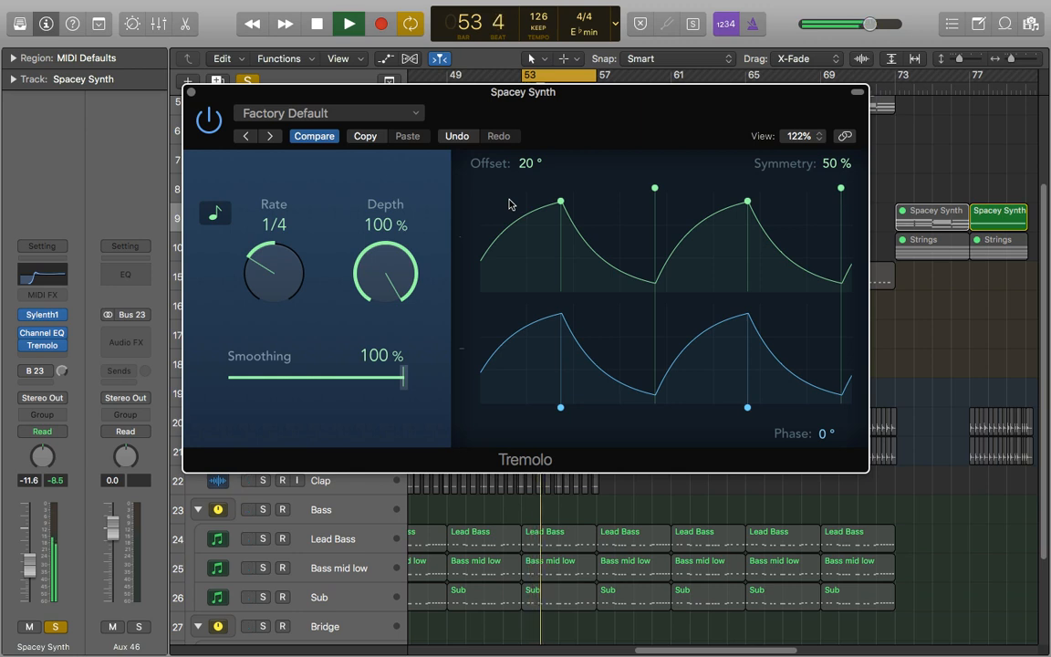
key(space)
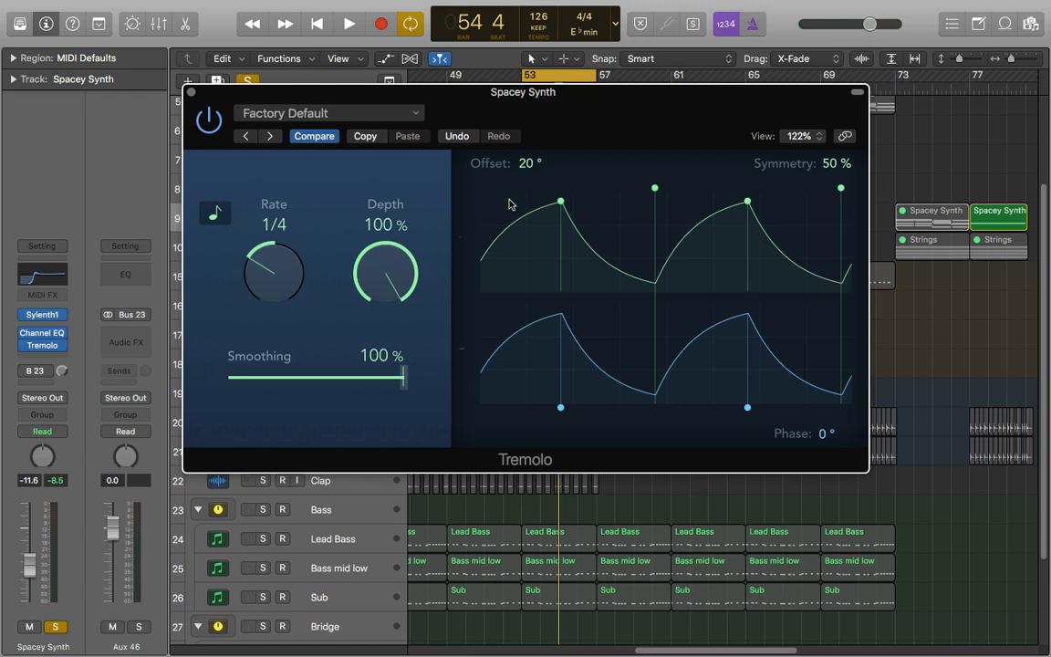
Audition the Tremolo offset at -90° during playback and reset it to 0°
key(space)
drag(528, 168, 531, 284)
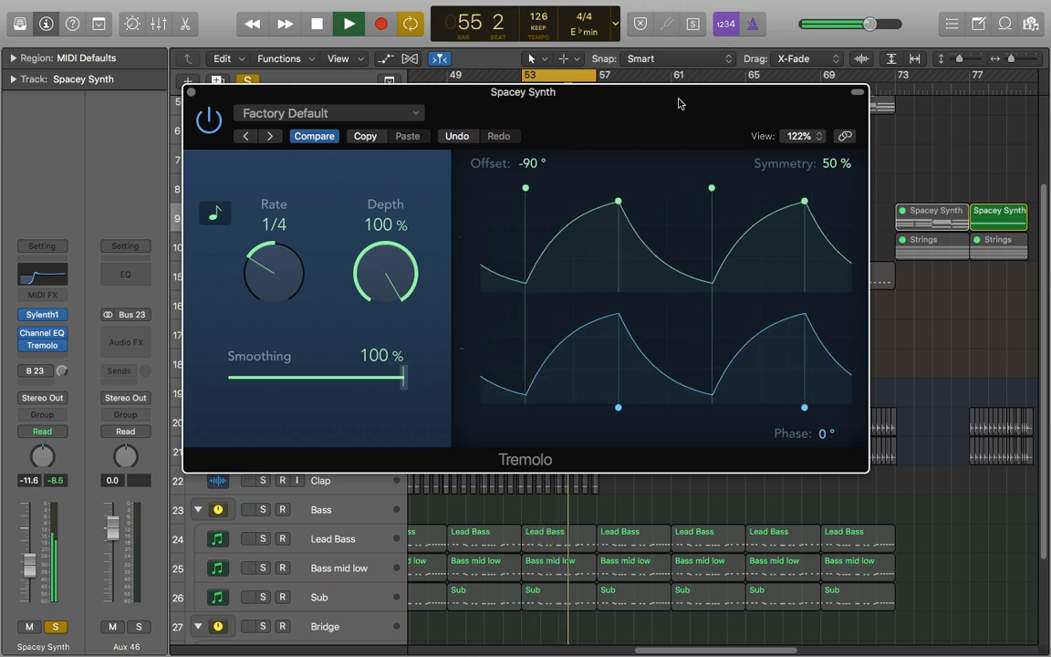
key(space)
alt+click(557, 210)
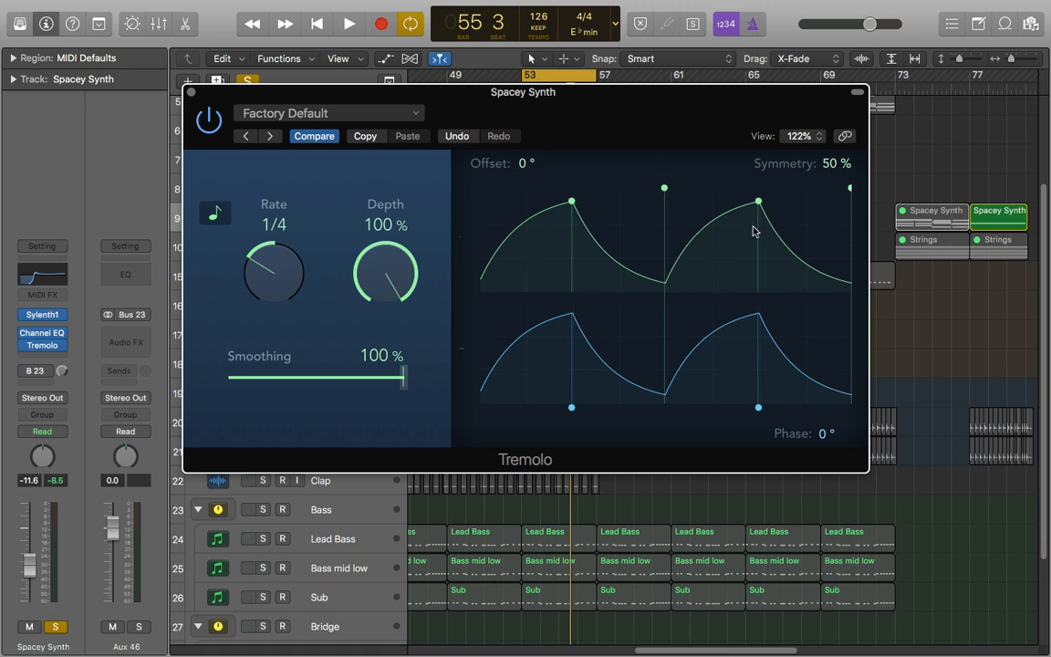
Raise the Tremolo symmetry to 96% and play the loop to hear it
drag(834, 167, 831, 20)
key(space)
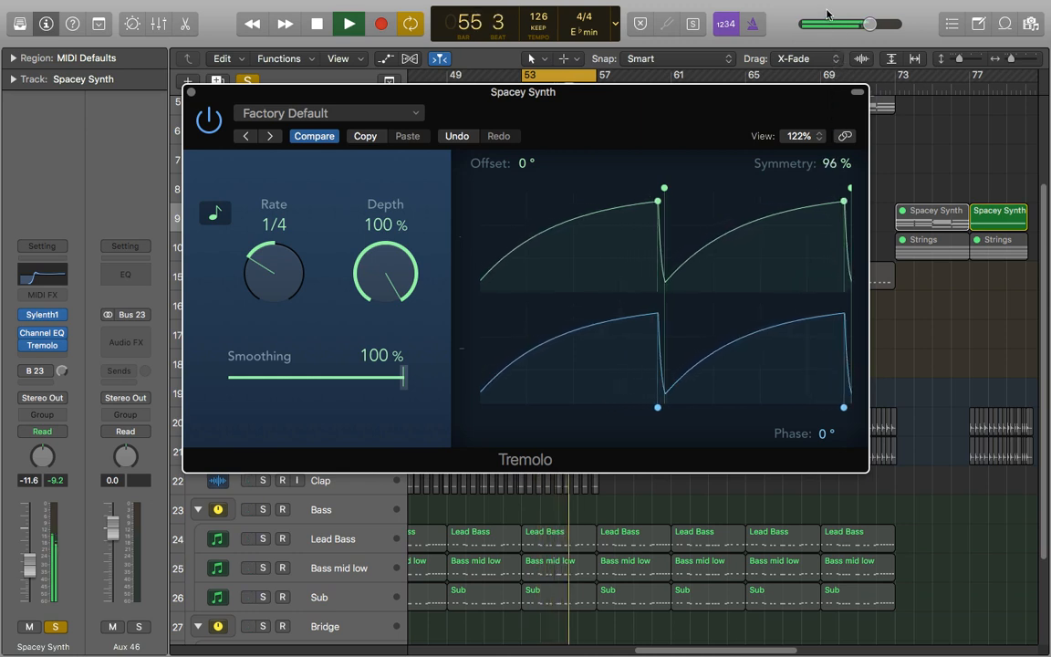
key(space)
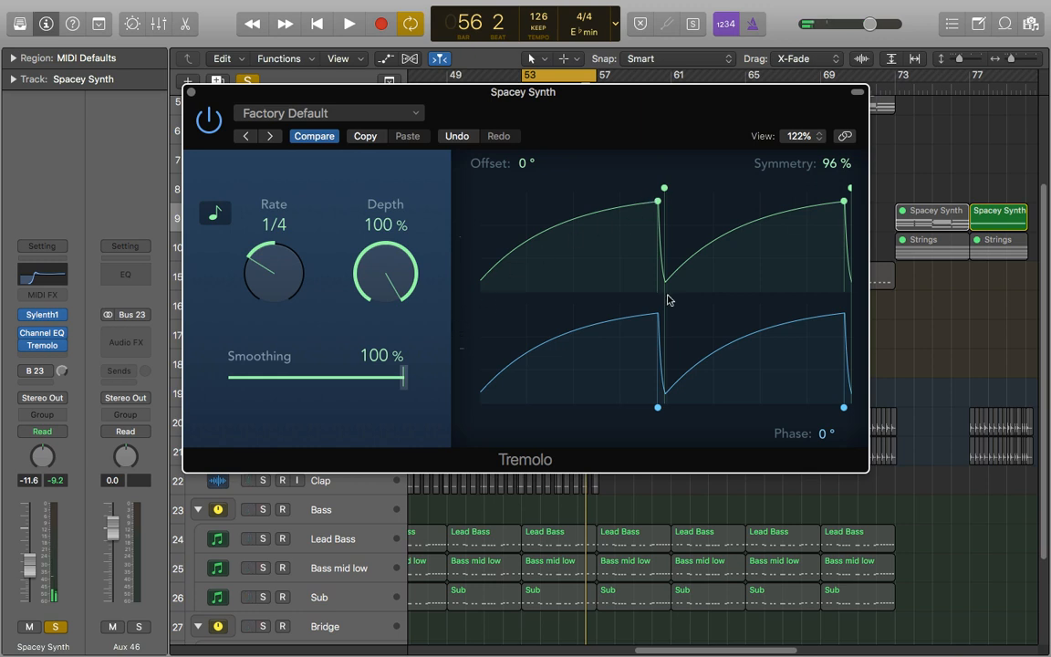
Audition the Tremolo symmetry at 4% during playback and return it to 50%
drag(834, 165, 819, 491)
key(space)
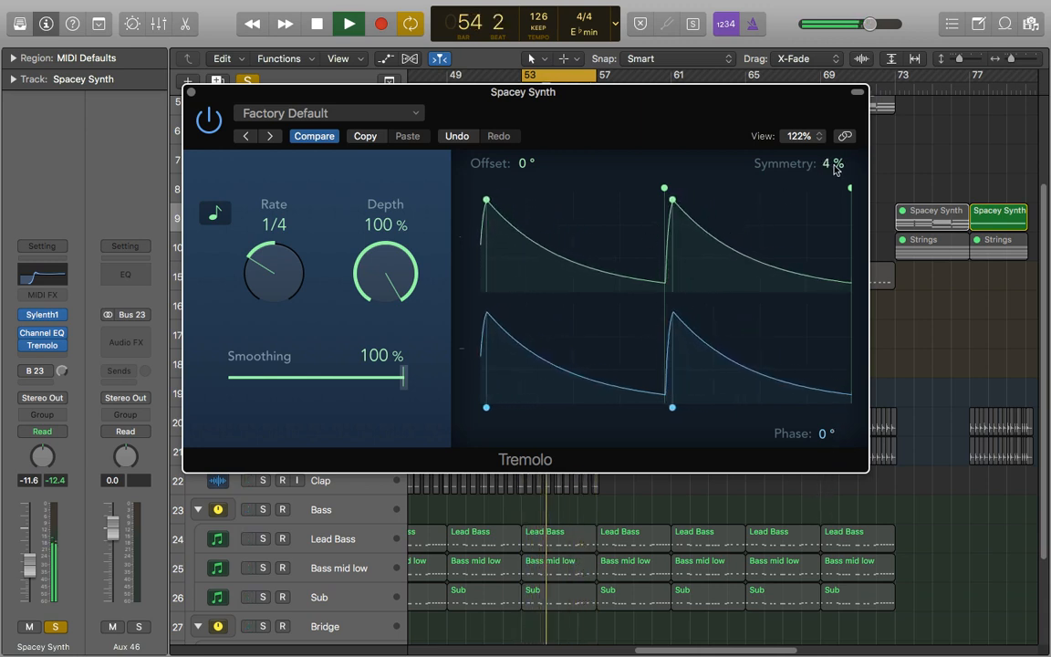
drag(827, 165, 823, 108)
key(space)
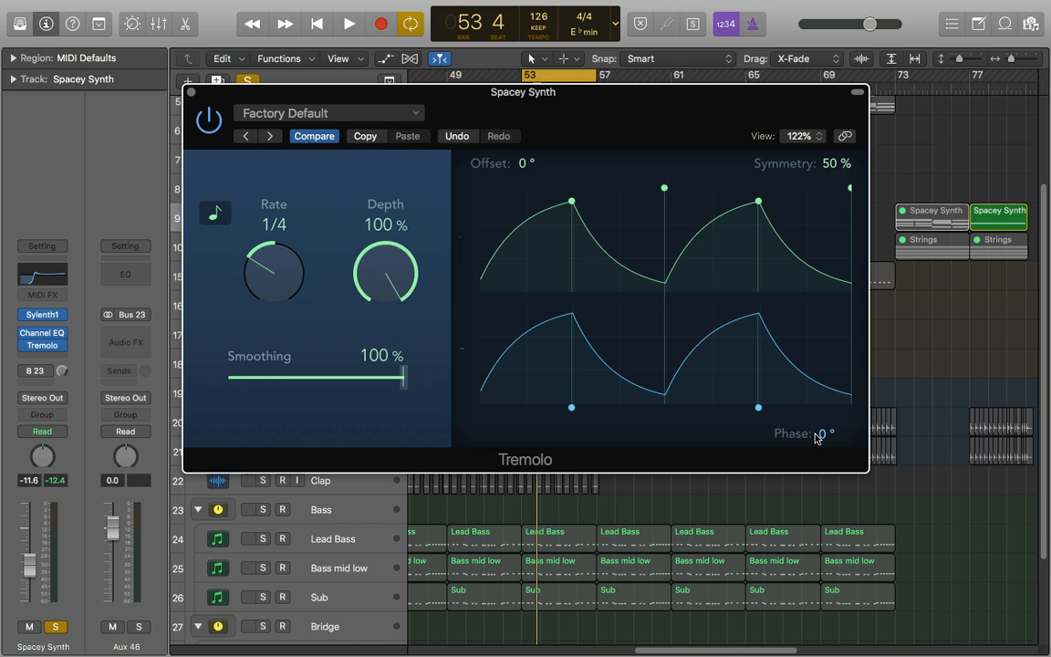
Set the Tremolo smoothing to 0% and shift the phase to 90° and on to 180° for opposing square waves
drag(824, 437, 824, 351)
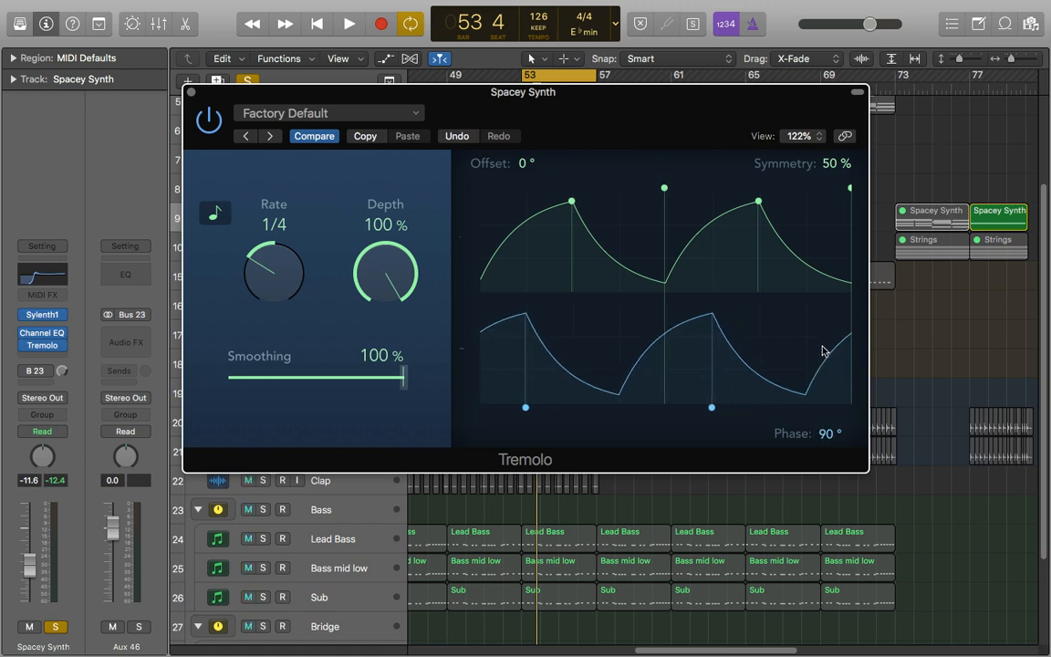
drag(398, 379, 173, 416)
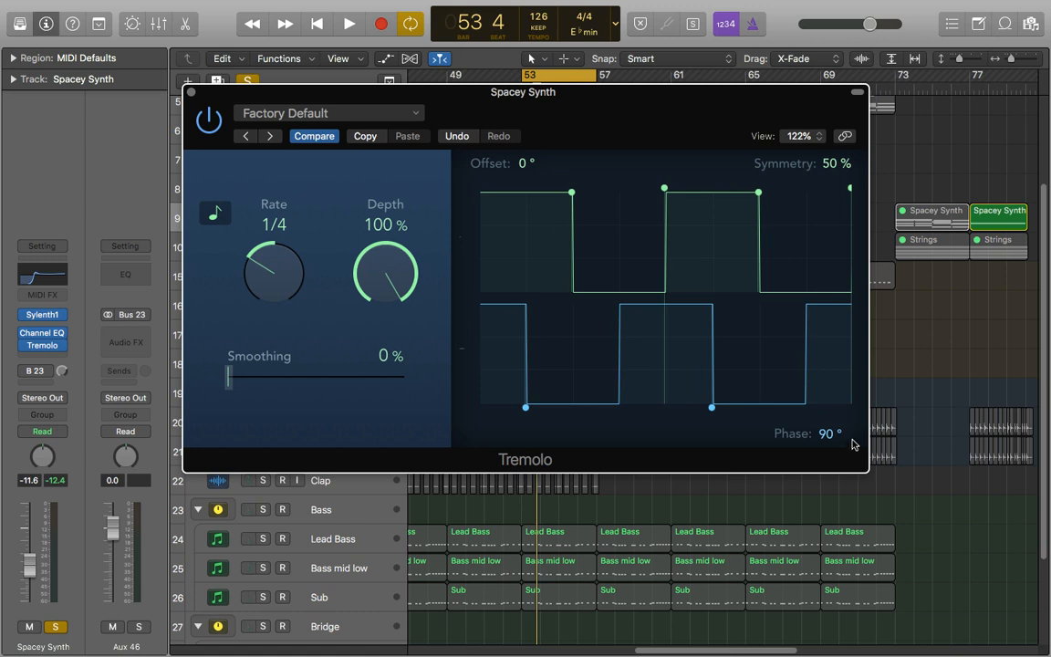
drag(829, 438, 823, 351)
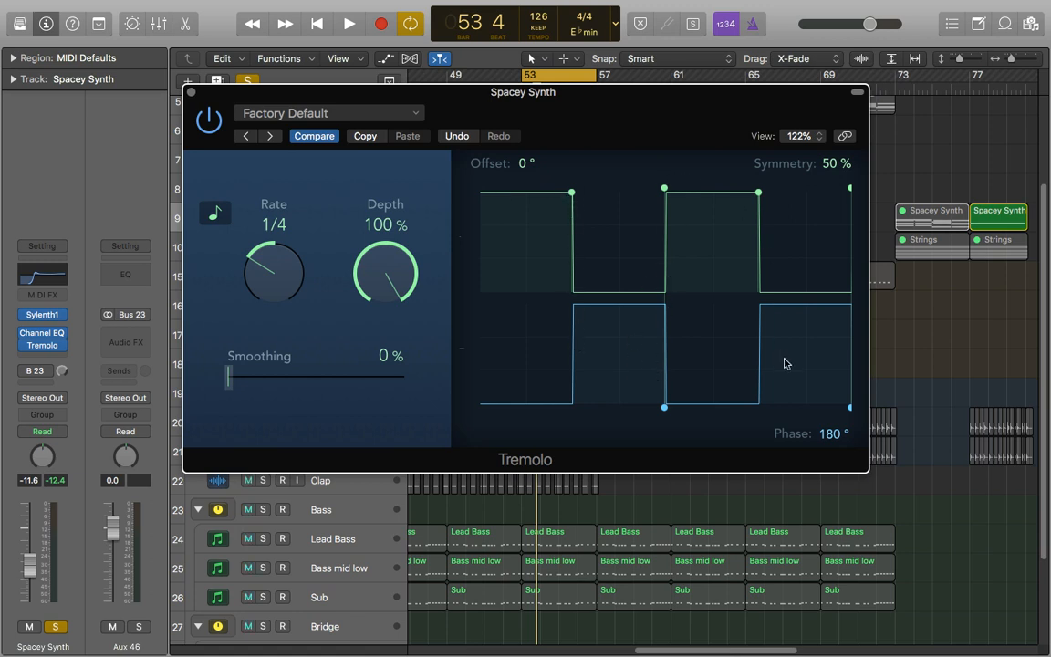
Play the loop to hear the Tremolo's opposing phases at 1/4, and change the rate to 1/1 during playback
key(space)
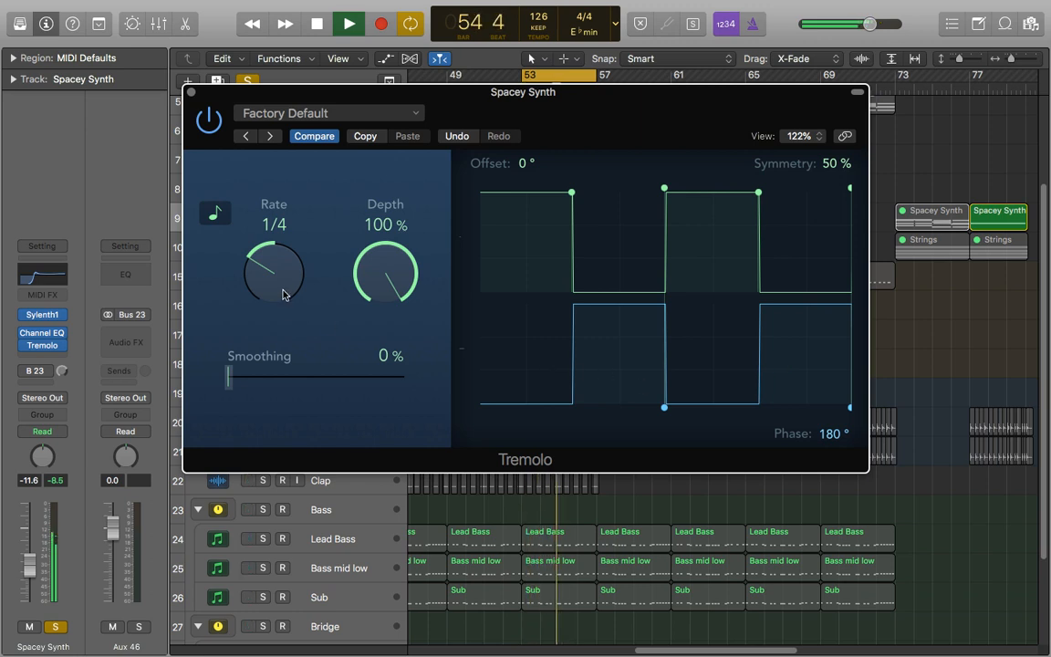
key(space)
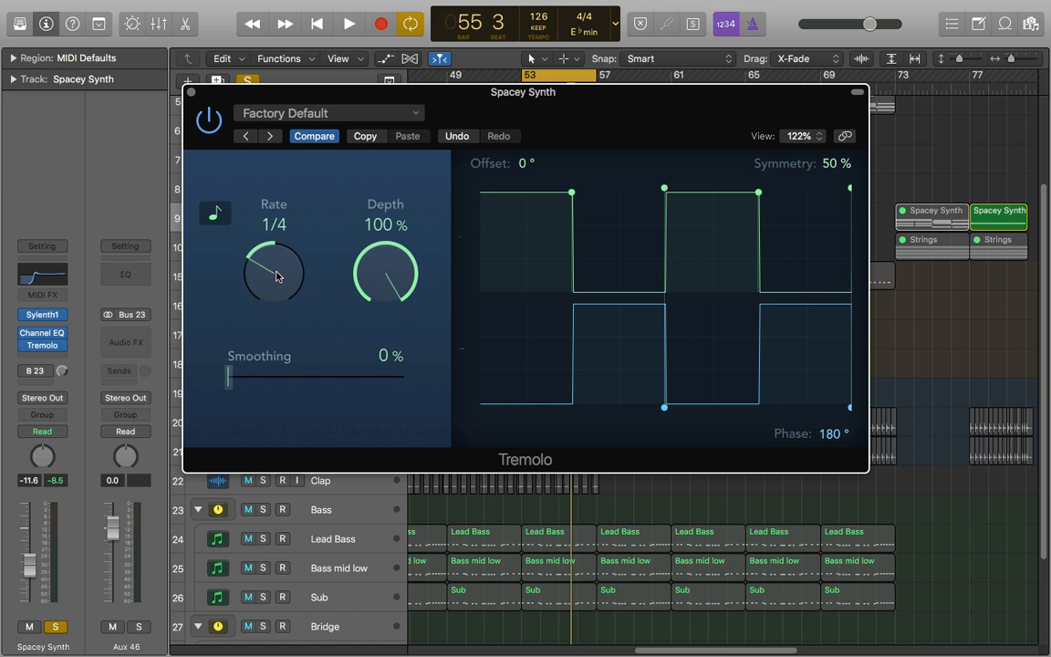
key(space)
drag(279, 276, 275, 284)
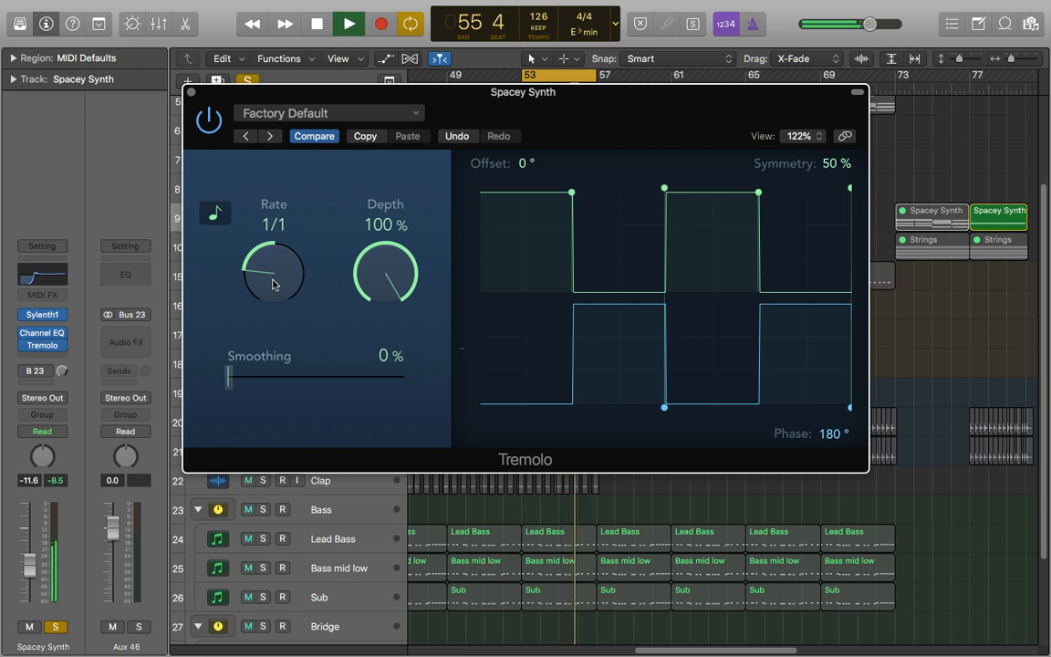
key(space)
Set the Tremolo rate to 1/16 and play the loop to hear the faster left-right movement
drag(270, 286, 271, 243)
key(space)
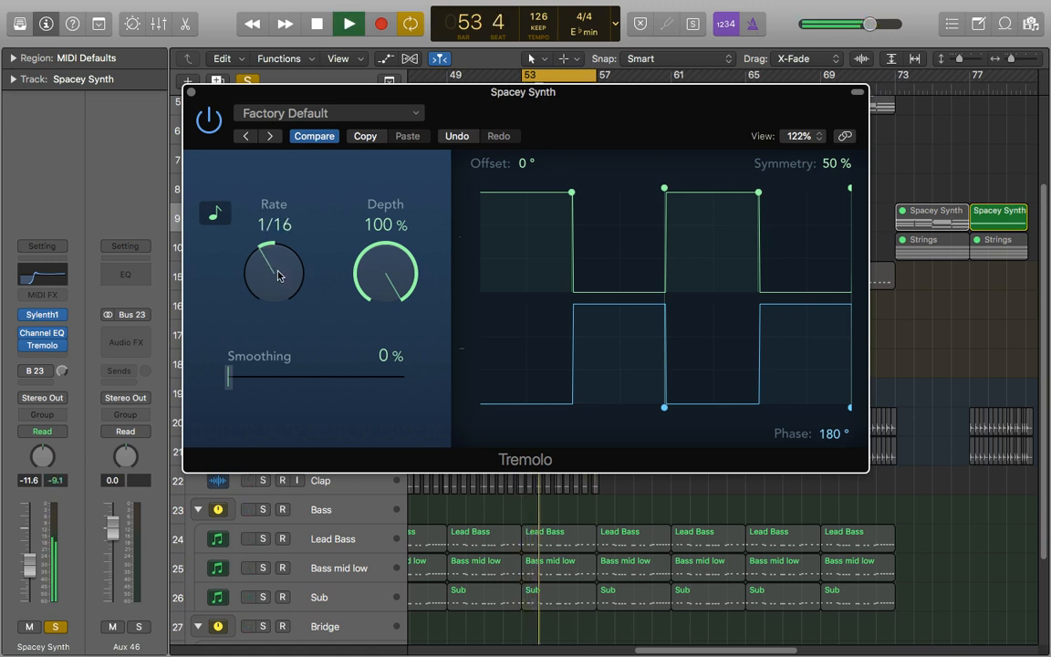
key(space)
Set the Tremolo rate to 1/2 and audition the loop with smoothing at 55% and then 87%
drag(232, 377, 324, 382)
key(space)
drag(272, 275, 272, 289)
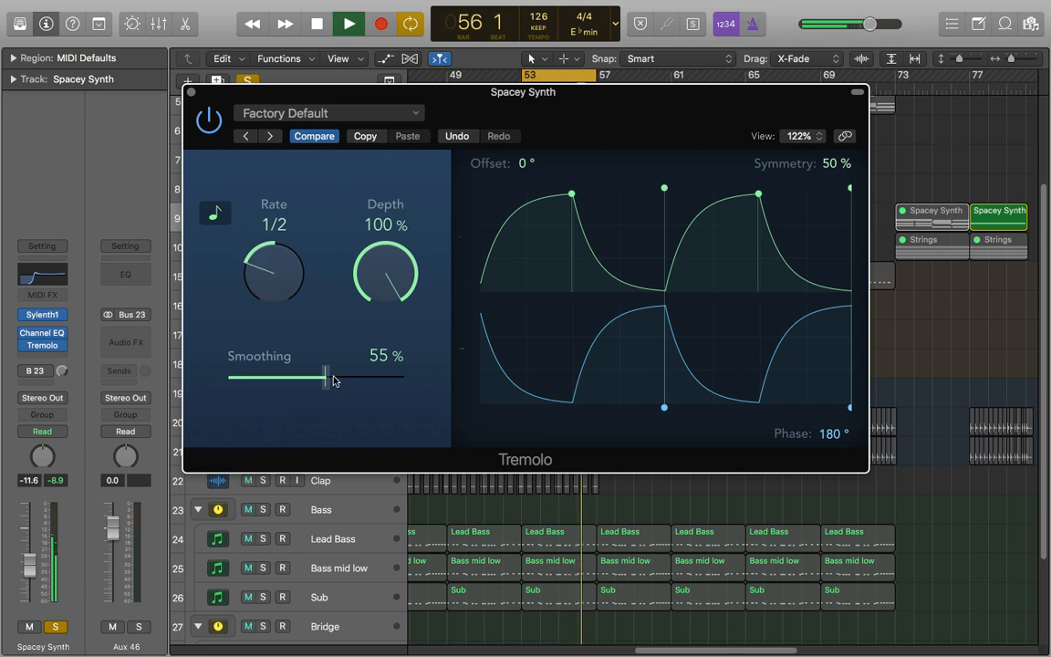
drag(326, 378, 385, 378)
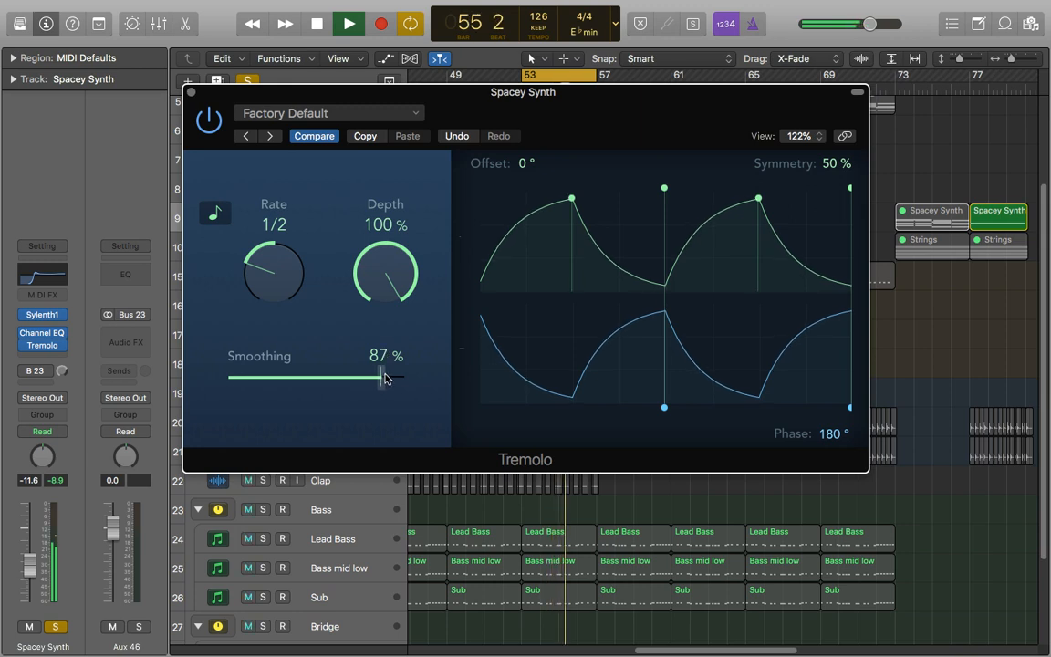
key(space)
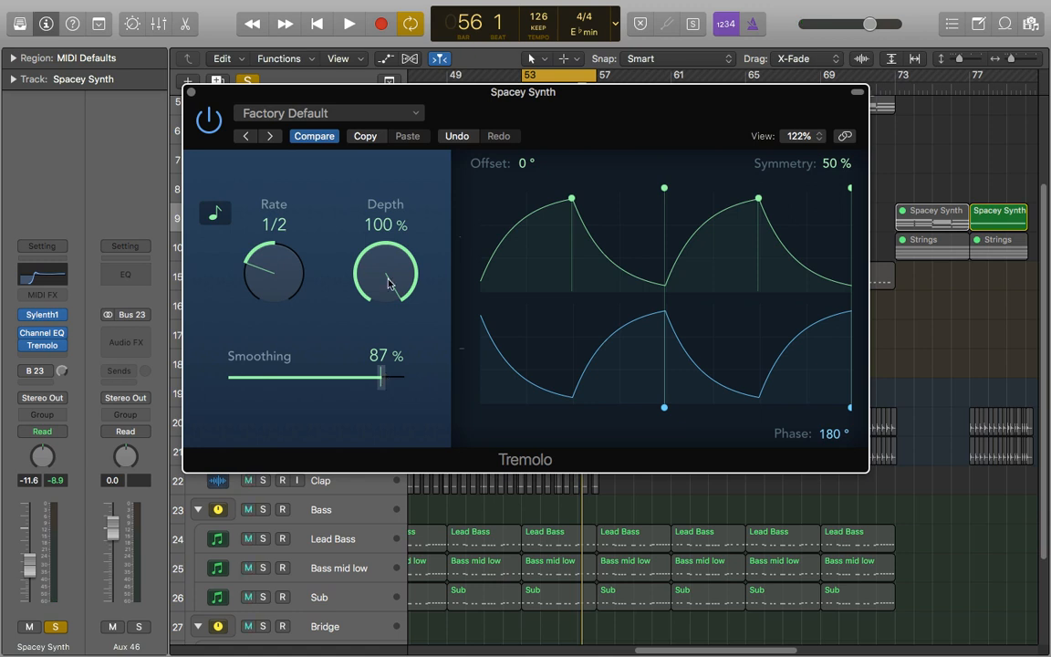
Soften the Tremolo during playback by setting the depth to 72% and the smoothing to 65%
key(space)
drag(387, 275, 394, 309)
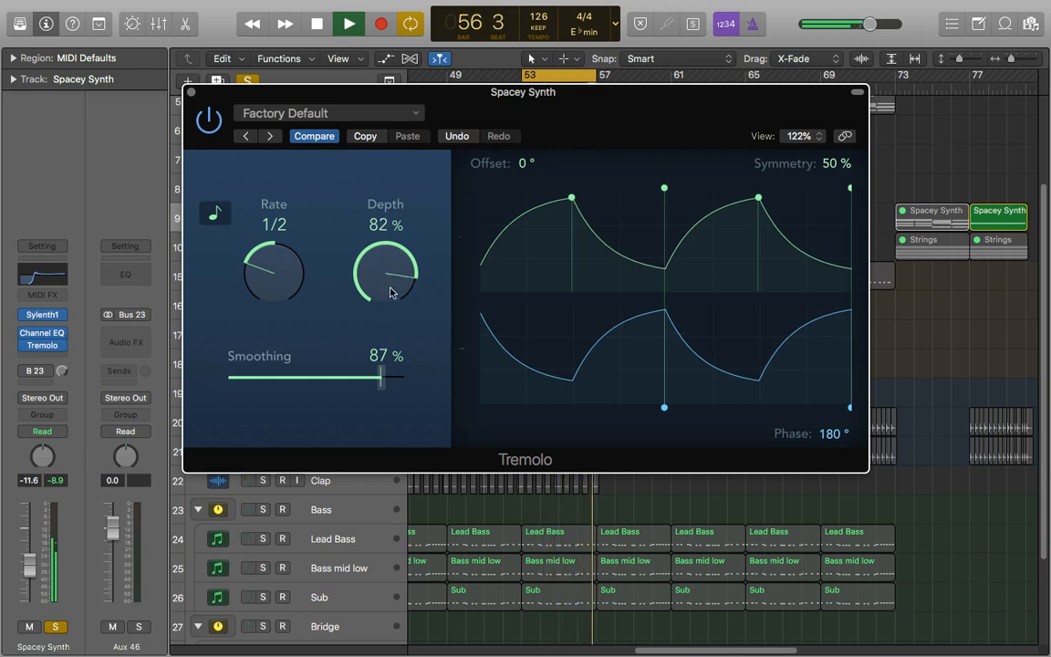
drag(391, 291, 391, 309)
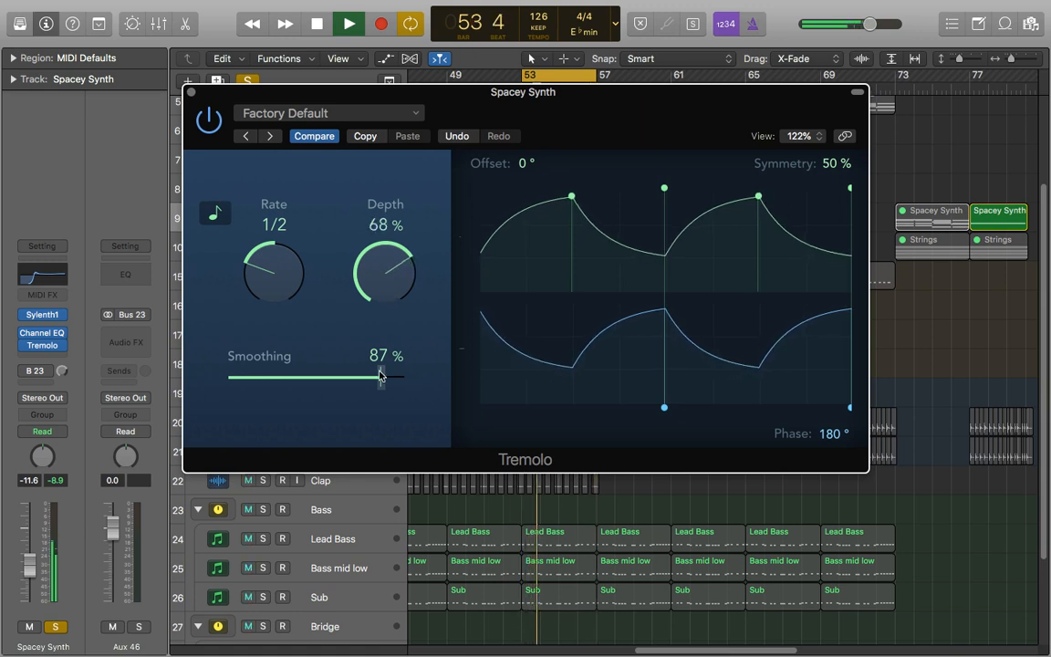
drag(379, 374, 342, 379)
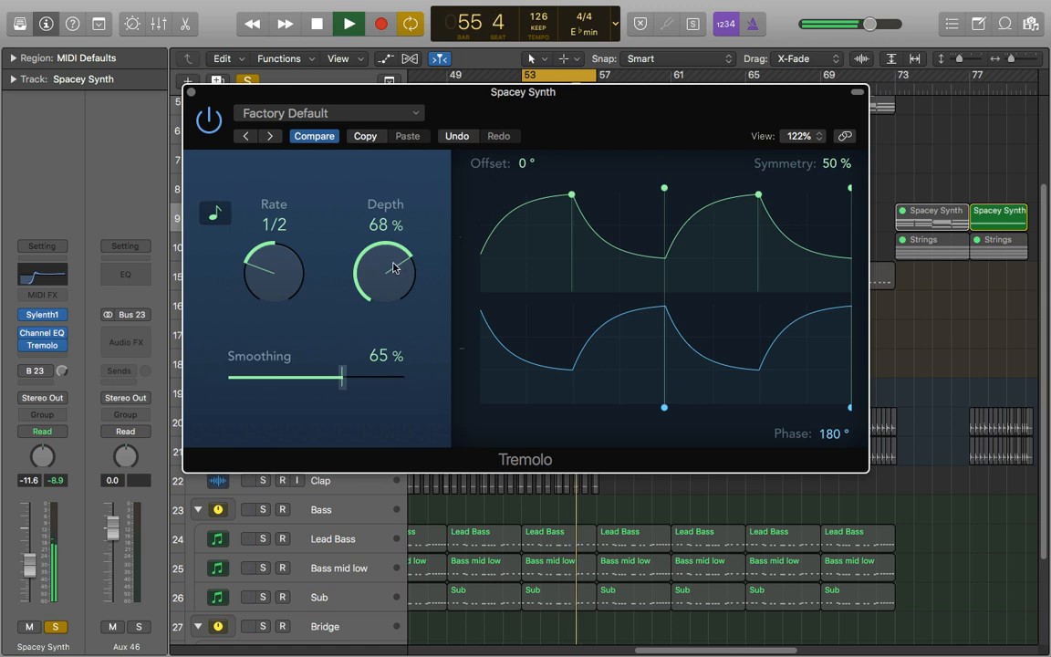
drag(387, 272, 393, 257)
key(space)
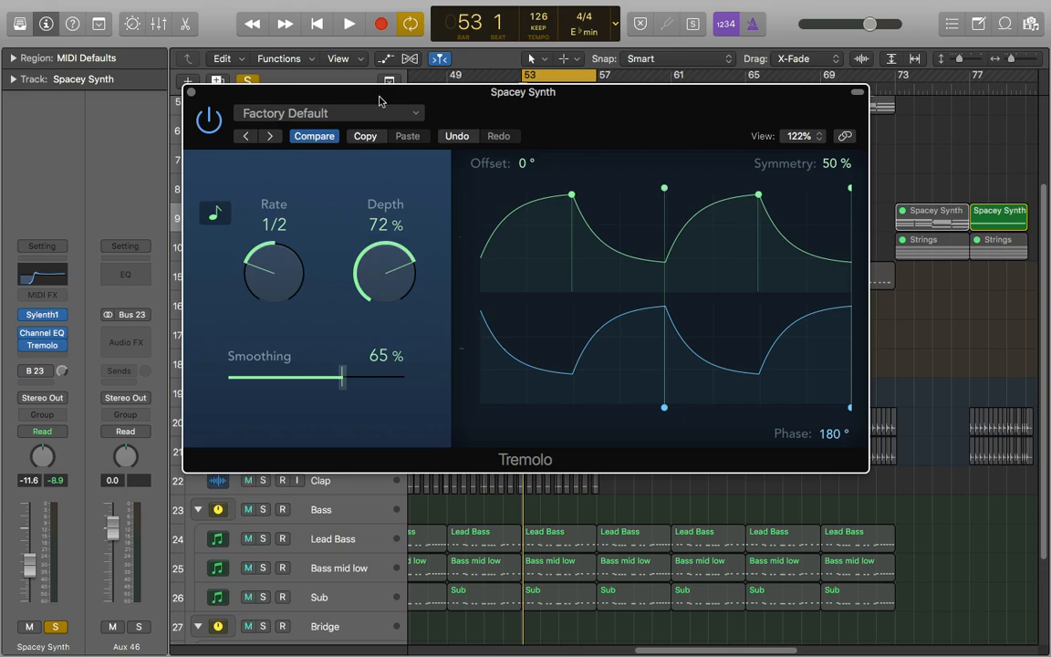
Set the Tremolo to rate 1/4, depth 100%, smoothing 100% and phase 0°
drag(389, 92, 396, 118)
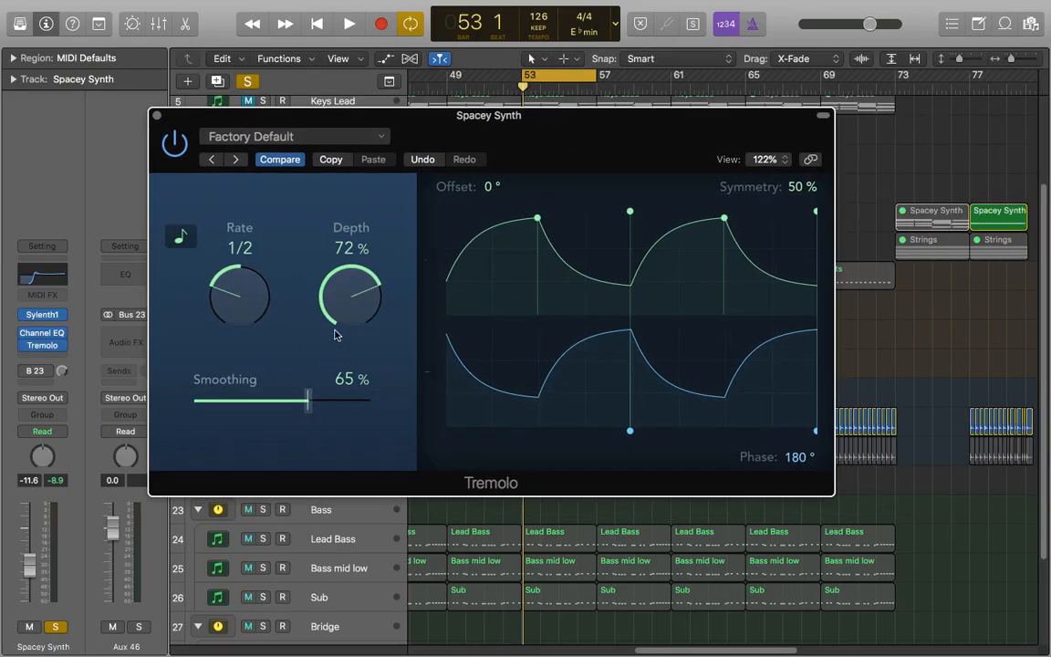
drag(365, 261, 365, 256)
drag(315, 401, 387, 406)
drag(235, 300, 255, 303)
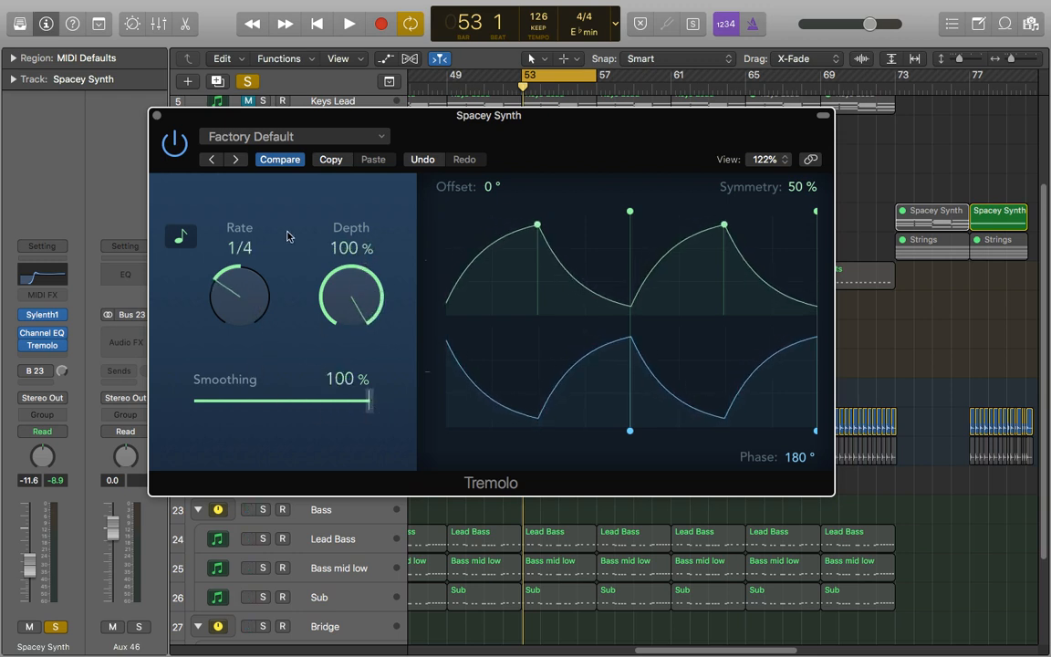
drag(797, 459, 822, 518)
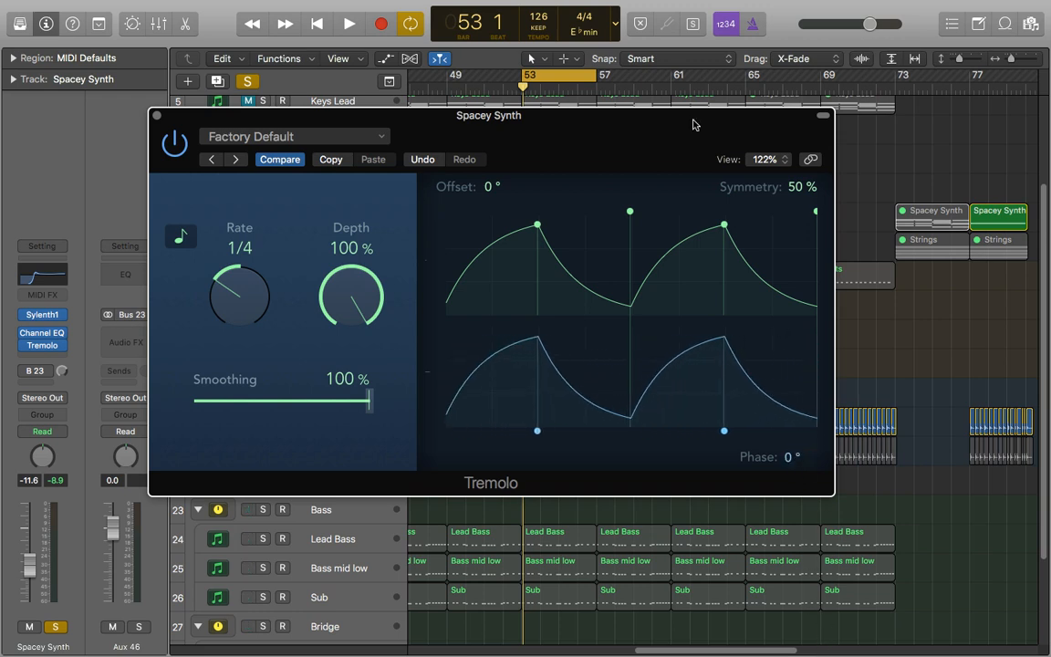
Move the Tremolo window clear of the track headers and play the loop to hear the synth against the kick
drag(582, 136, 739, 153)
key(space)
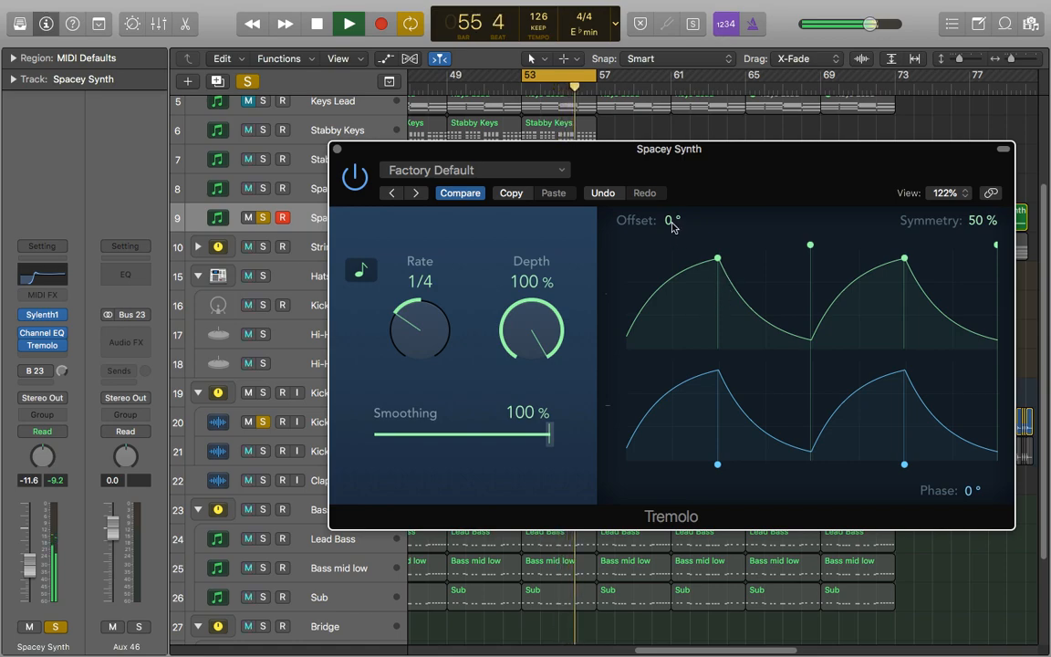
key(space)
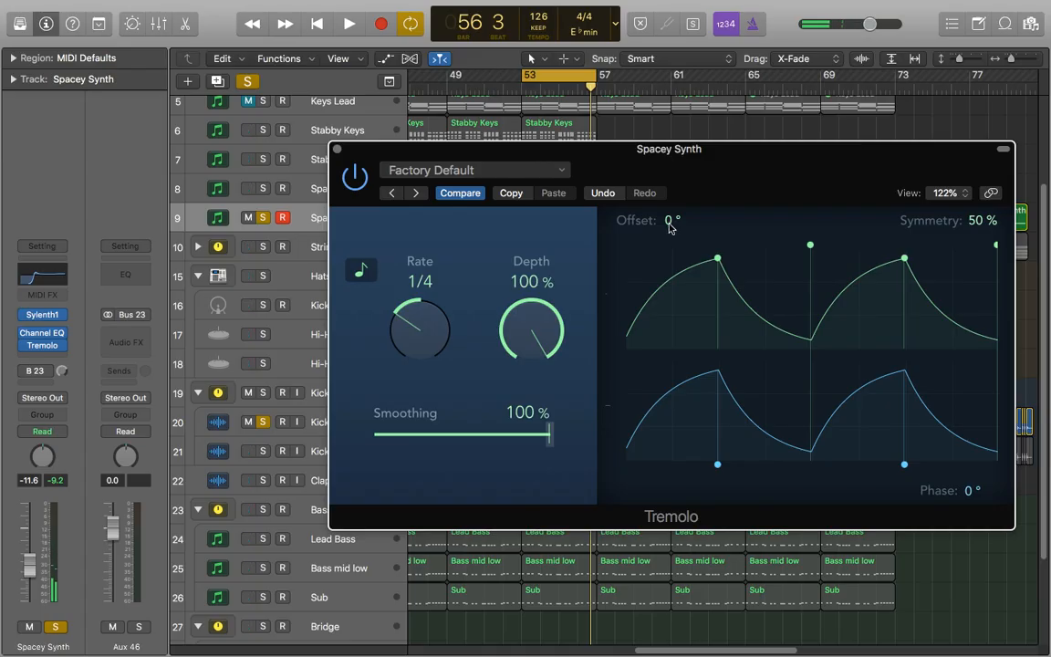
Audition the Tremolo offset at 10° with the kick, and change it to -10° during playback
drag(675, 226, 675, 216)
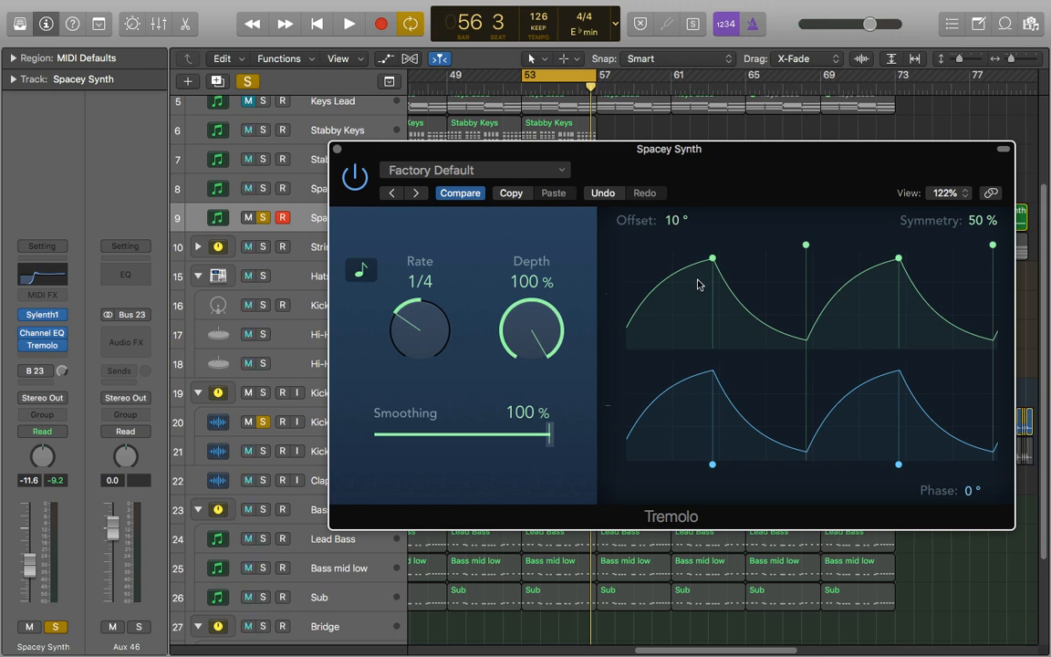
key(space)
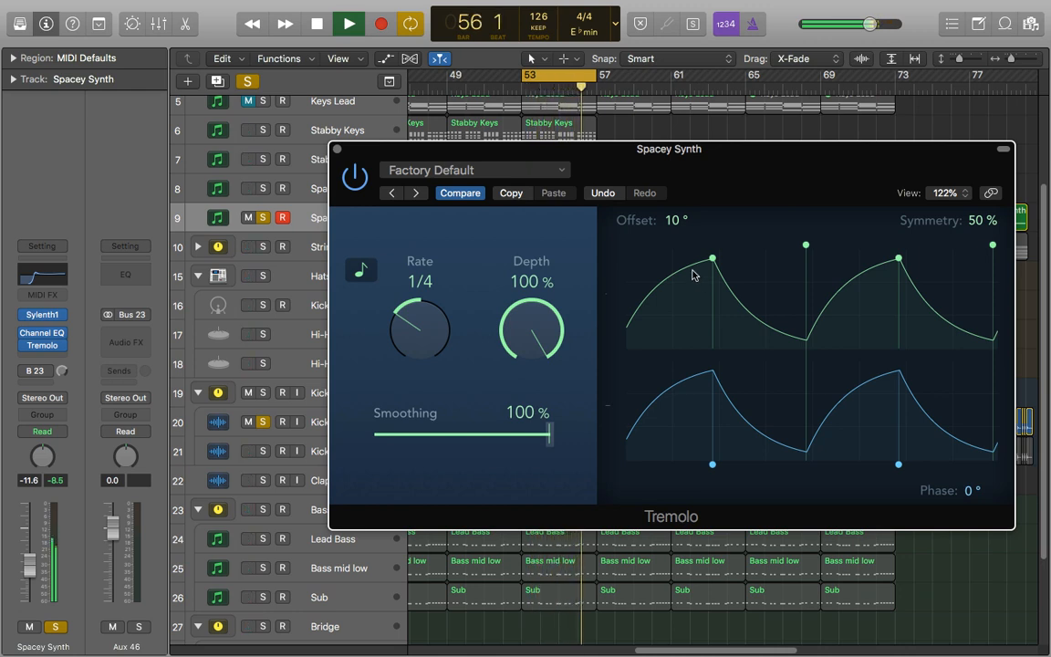
drag(677, 222, 684, 288)
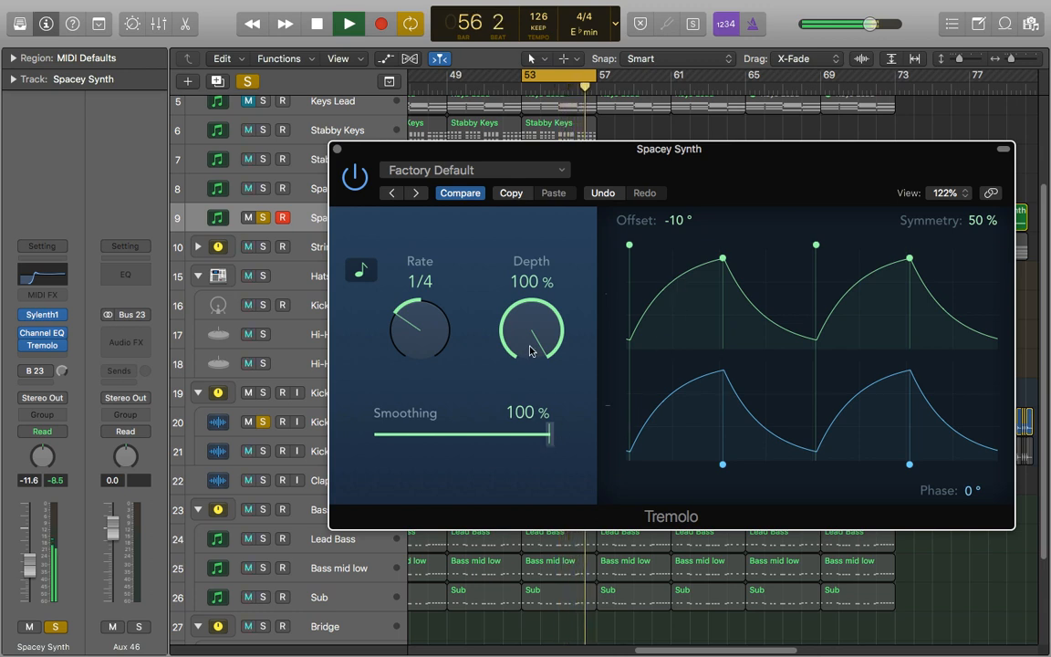
Reduce the Tremolo depth to 72% and the smoothing to 69% during playback
drag(530, 345, 532, 374)
drag(550, 435, 495, 444)
drag(529, 347, 525, 372)
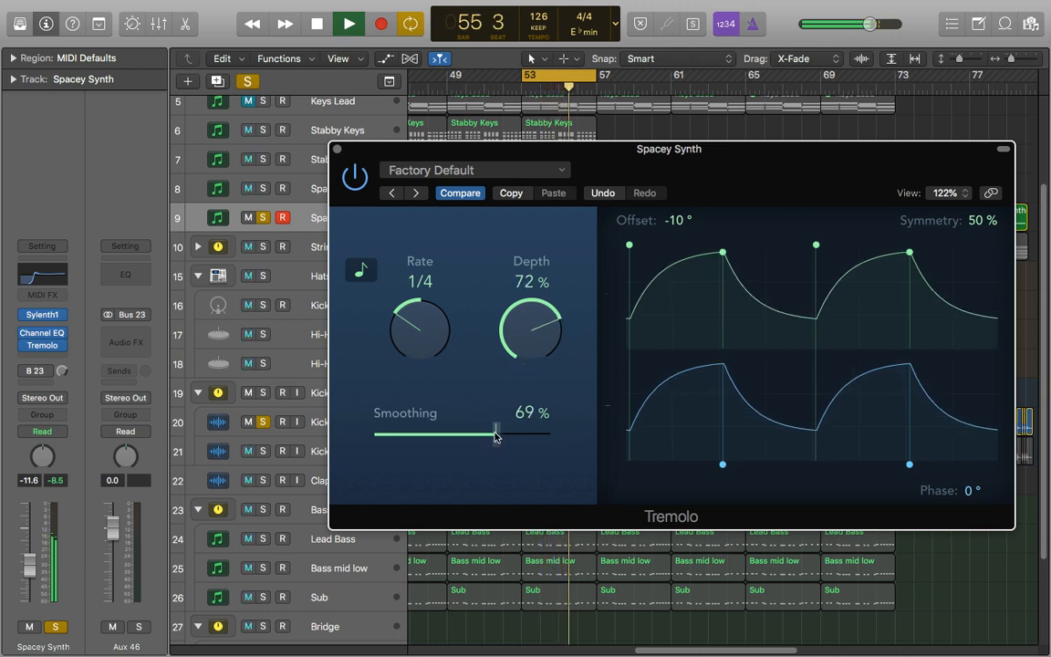
Audition the Tremolo at 42% depth with smoothing at 0%, raise the smoothing to 22%, and stop playback
drag(496, 439, 363, 442)
drag(531, 331, 530, 399)
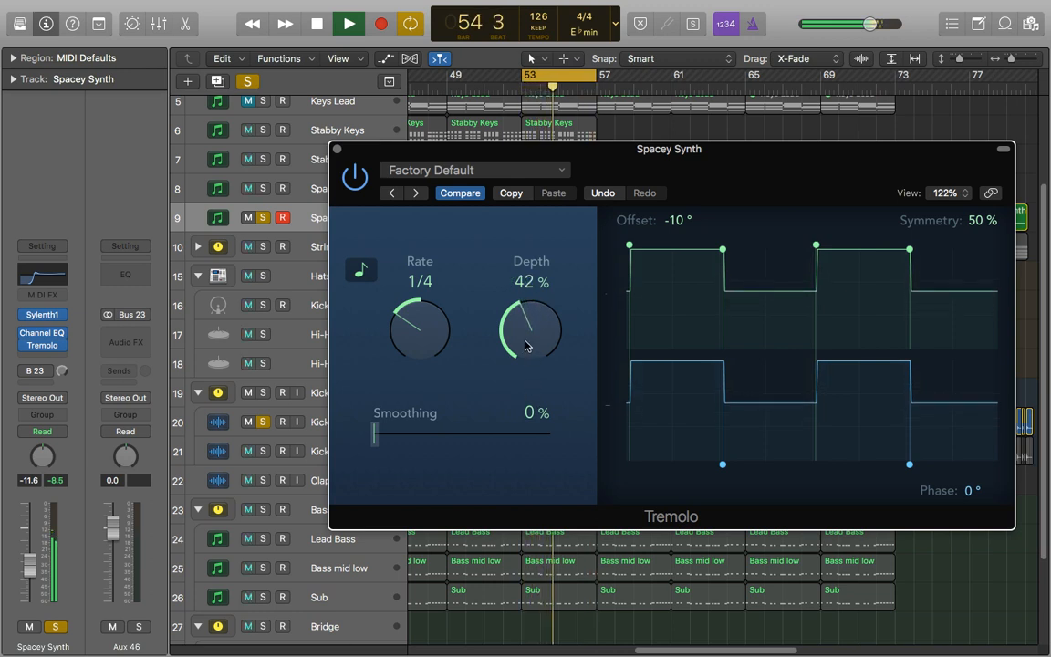
drag(393, 440, 422, 445)
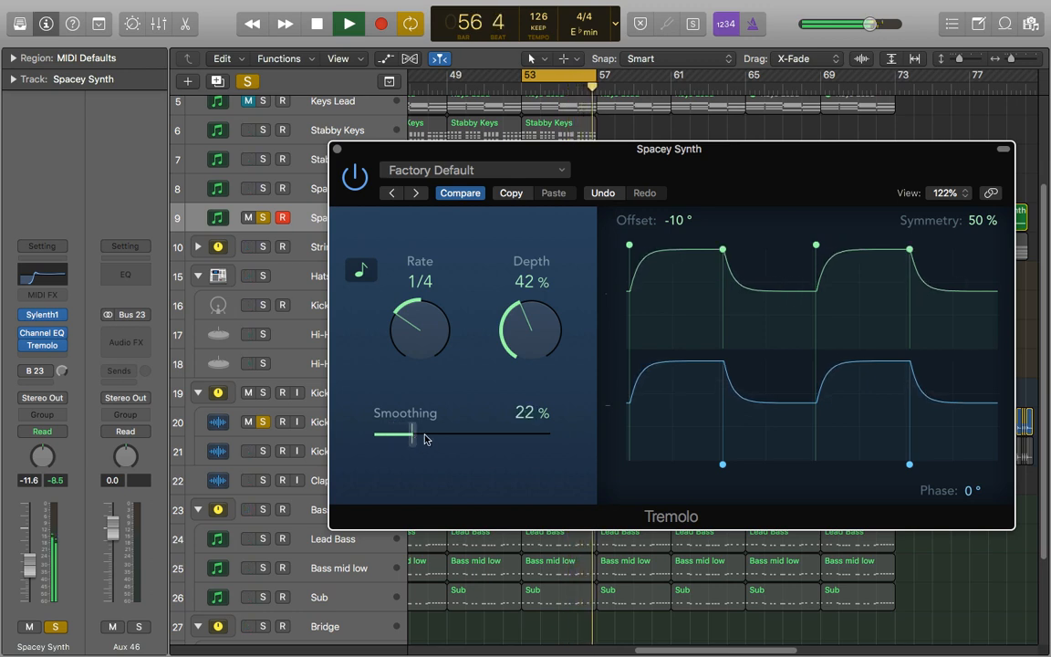
key(space)
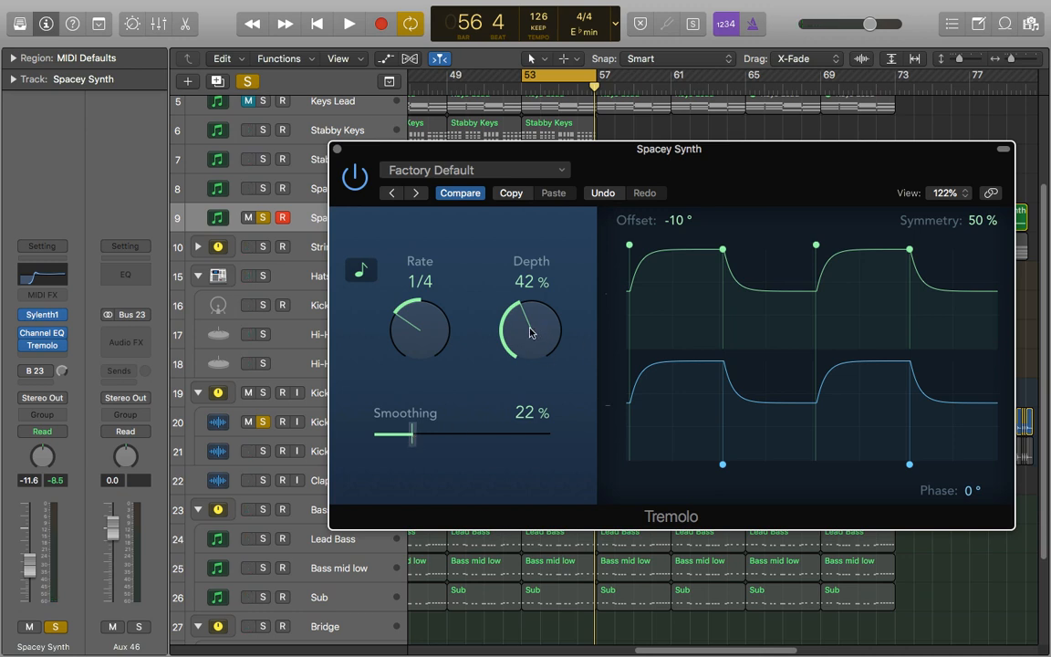
Fine-tune the Tremolo during playback to 46% depth and 38% smoothing, and stop the loop
key(space)
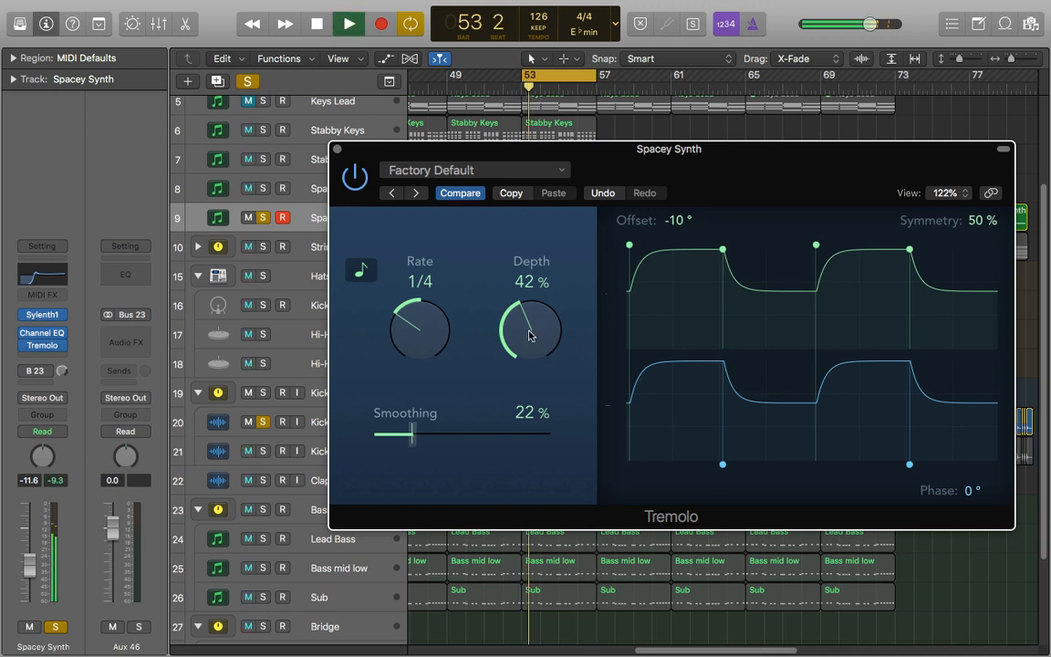
mouse_move(529, 332)
mouse_down()
mouse_move(530, 233)
mouse_move(529, 324)
mouse_up()
drag(412, 438, 442, 438)
key(space)
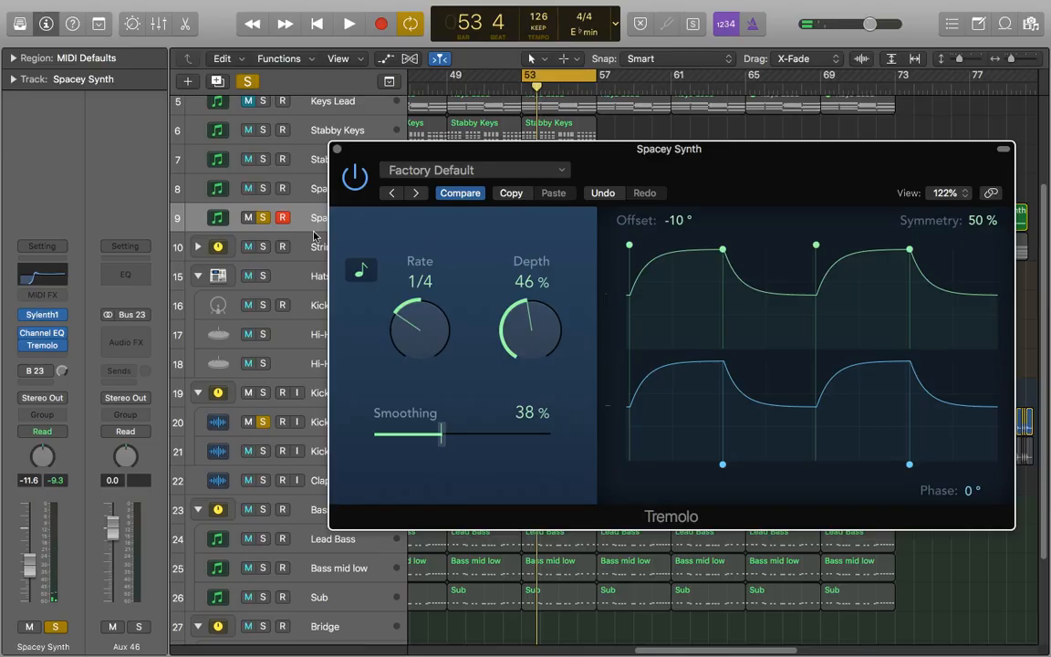
Close the Tremolo plug-in window and look over the tracks in the arrangement
click(337, 149)
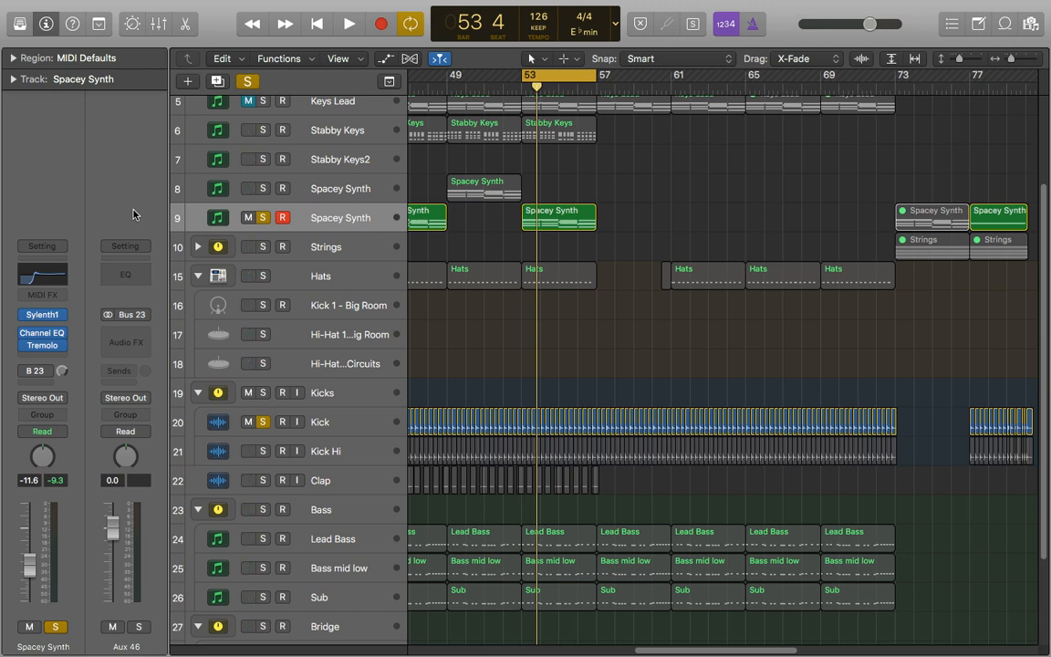
scroll(504, 275, up, 3)
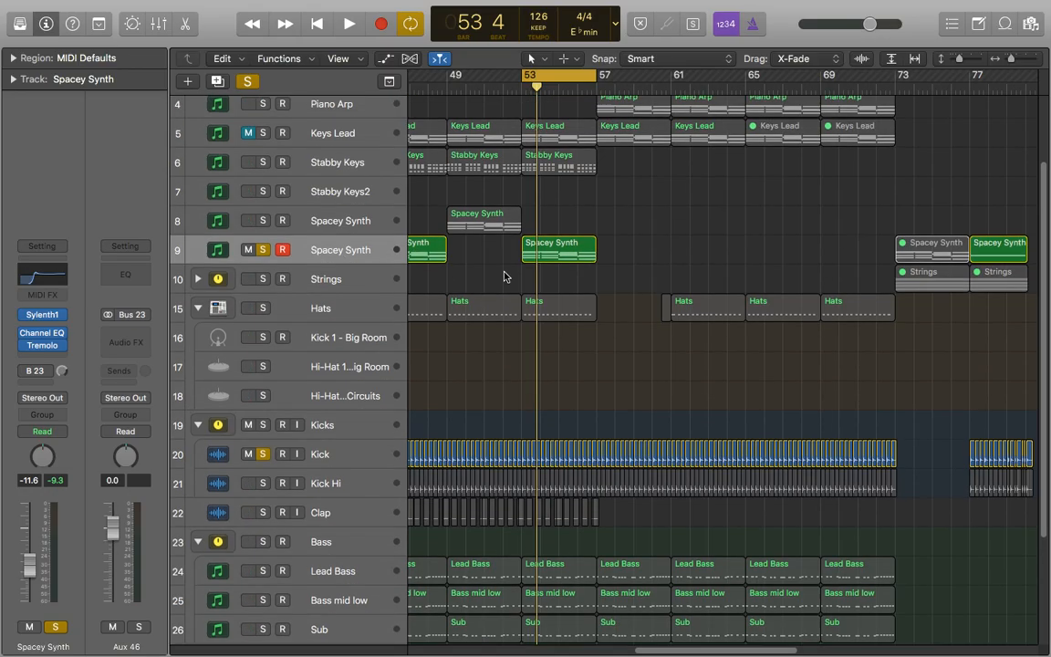
scroll(669, 243, down, 3)
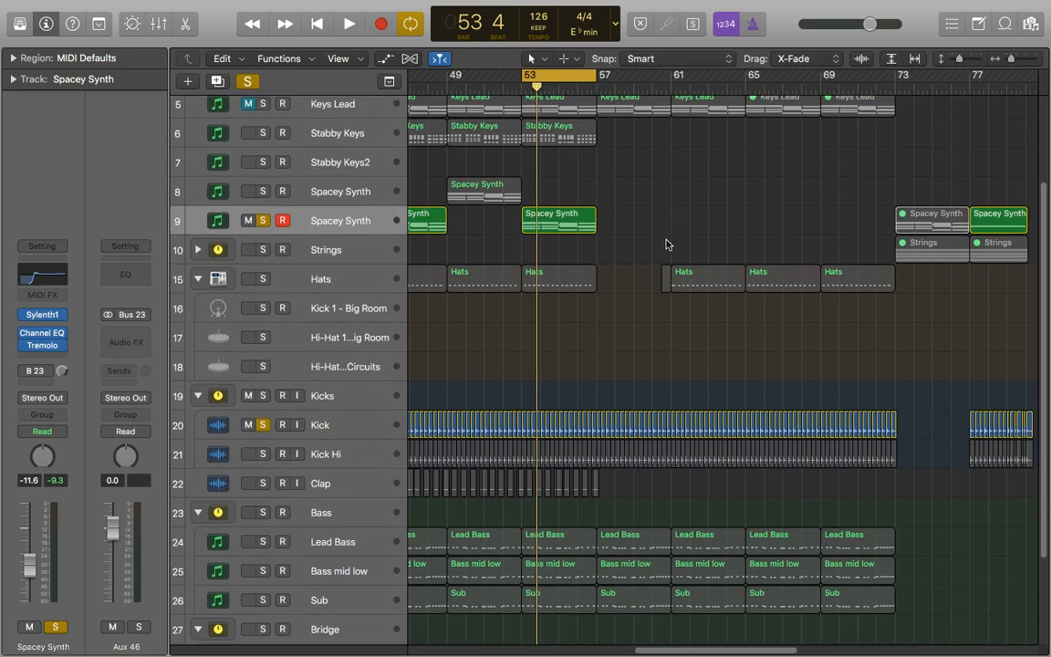